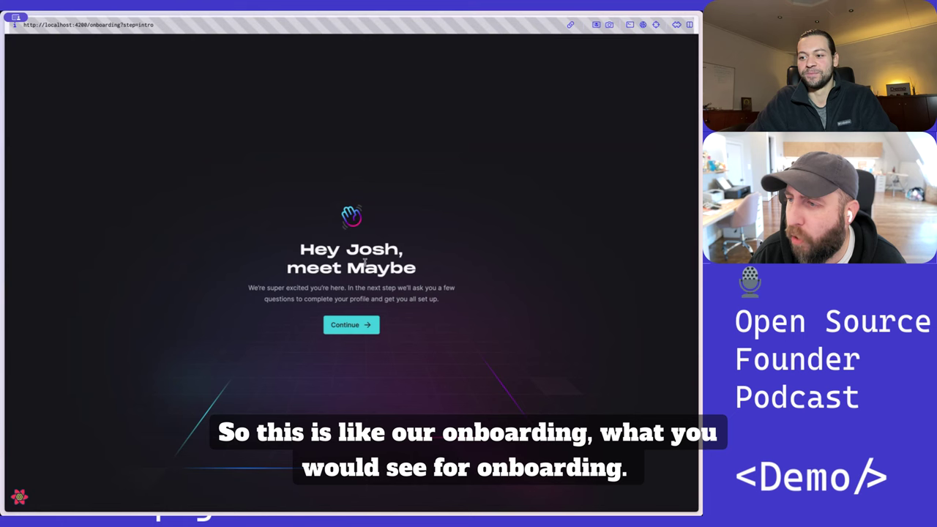
# Step: Enter the birthday 01/01/1985 in the profile and advance to the household question
pyautogui.click(351, 326)
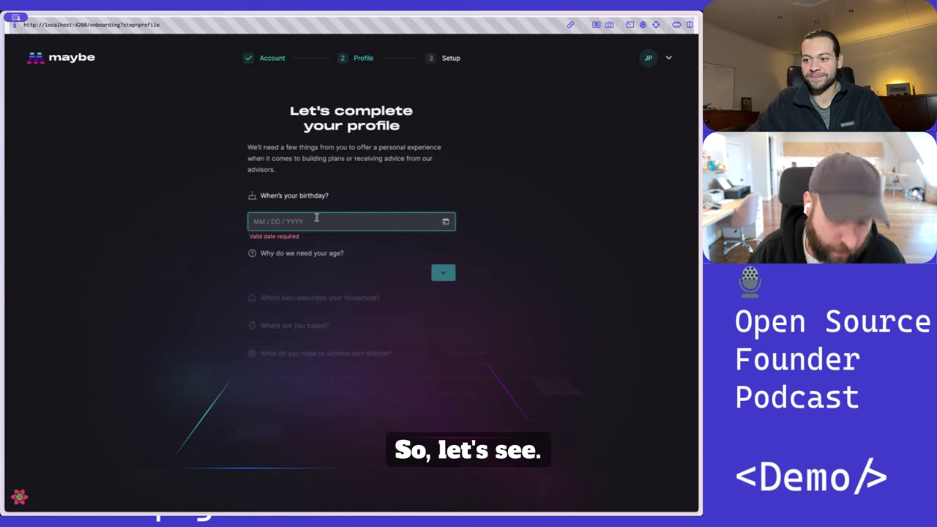
pyautogui.write('01011')
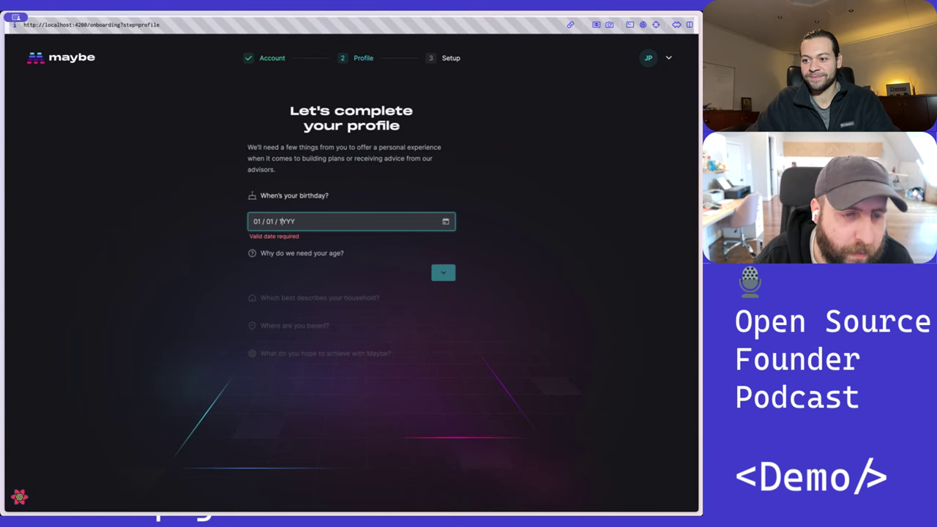
pyautogui.write('985')
pyautogui.press('Return')
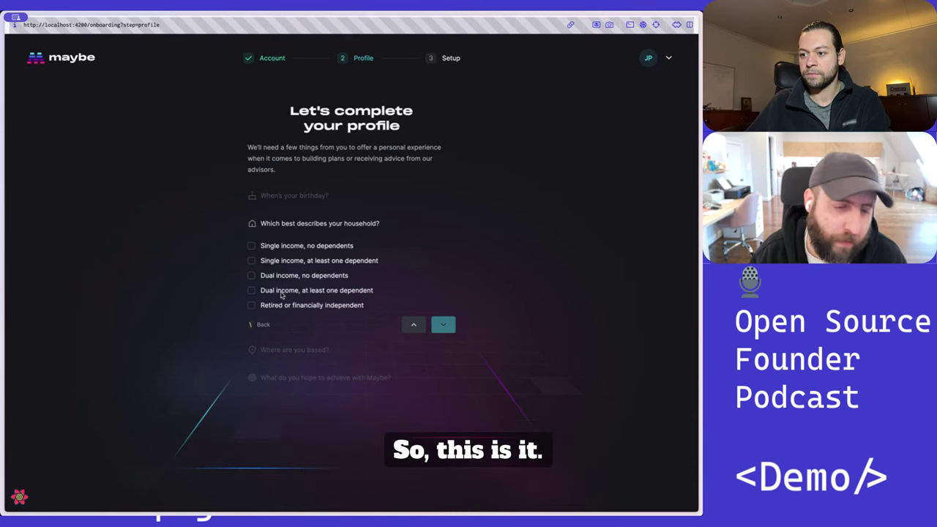
# Step: Choose Retired or financially independent as the household status and enlarge the page
pyautogui.click(290, 307)
pyautogui.press('Return')
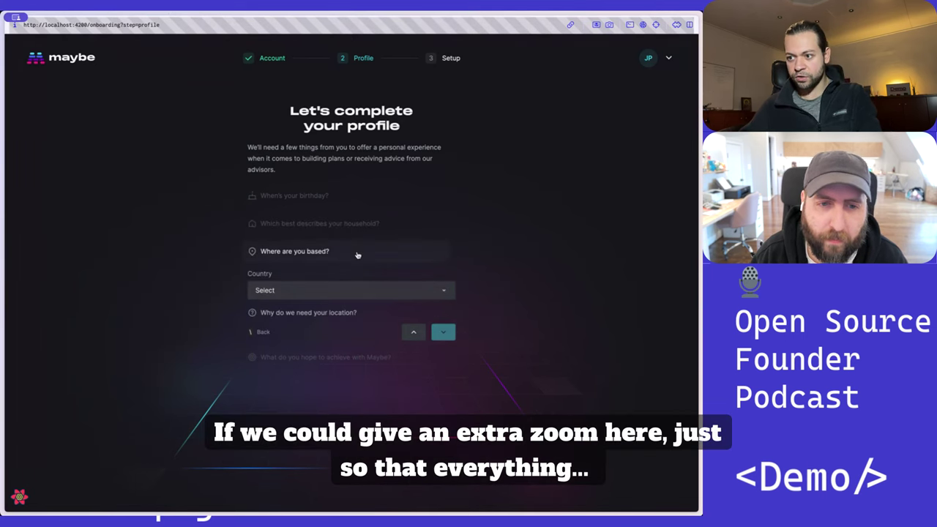
pyautogui.hotkey('ctrl', '+')
pyautogui.hotkey('ctrl', '+')
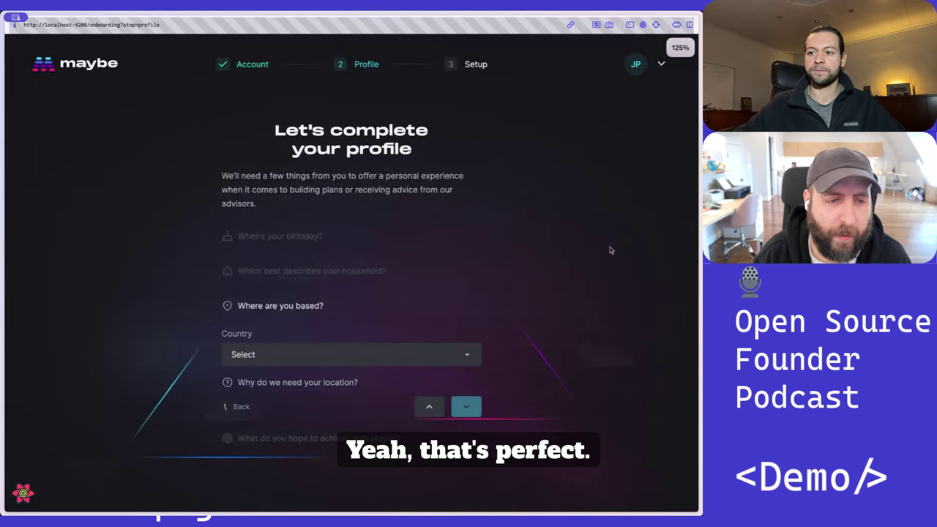
# Step: Set the country to United States and choose 'See all my accounts in one place' as the goal
pyautogui.click(361, 355)
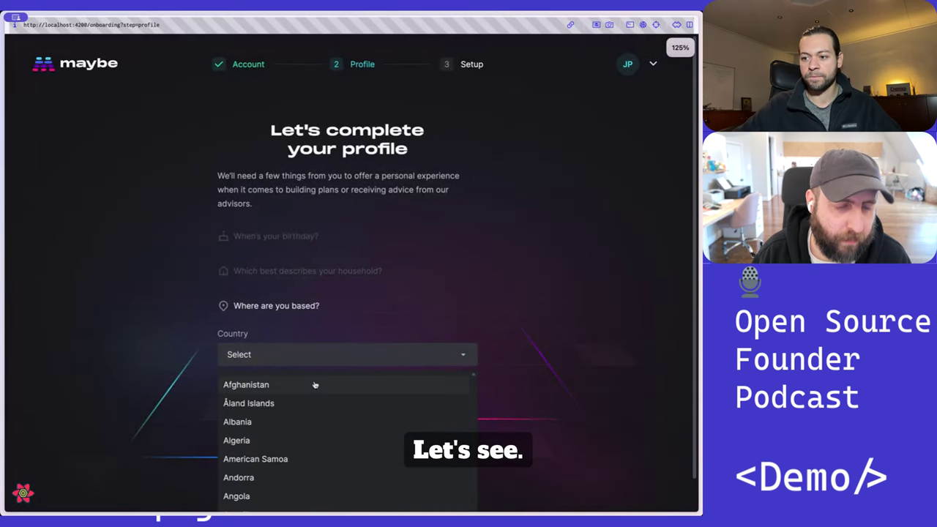
pyautogui.write('united s')
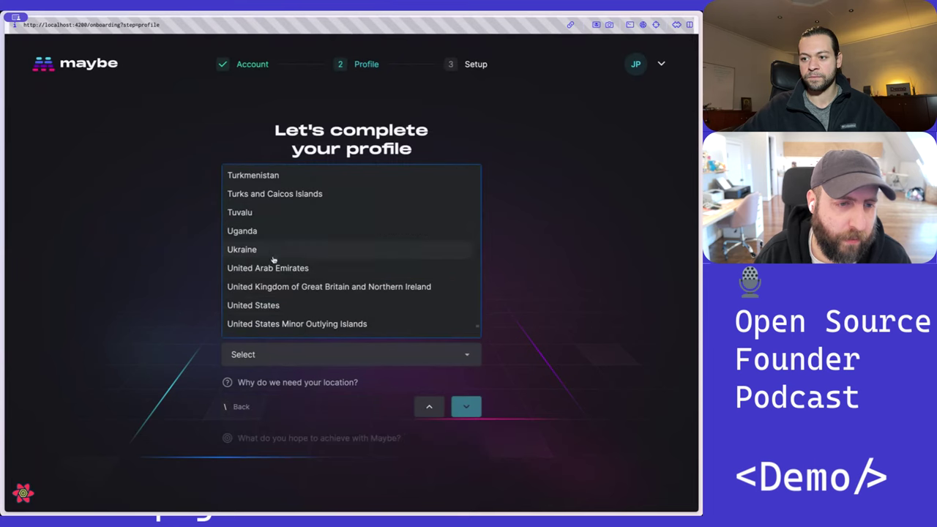
pyautogui.click(268, 306)
pyautogui.press('Return')
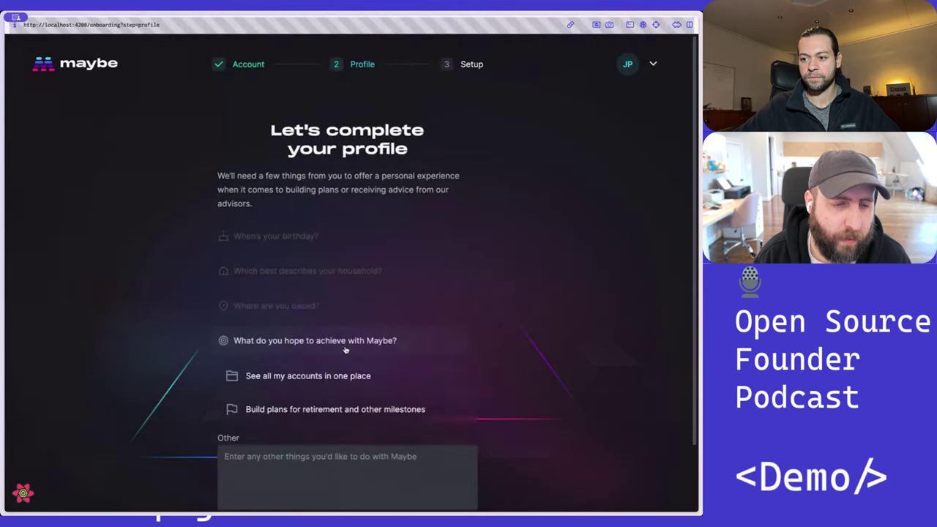
pyautogui.click(324, 294)
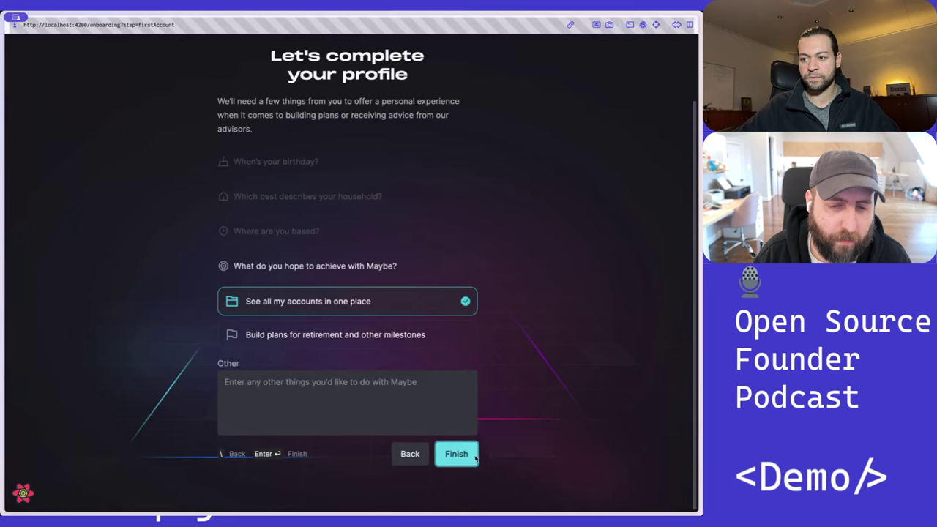
# Step: Skip bank connection and select Cash, Savings, Checking, Brokerage, Alternative investments, Property and Vehicle
pyautogui.click(472, 451)
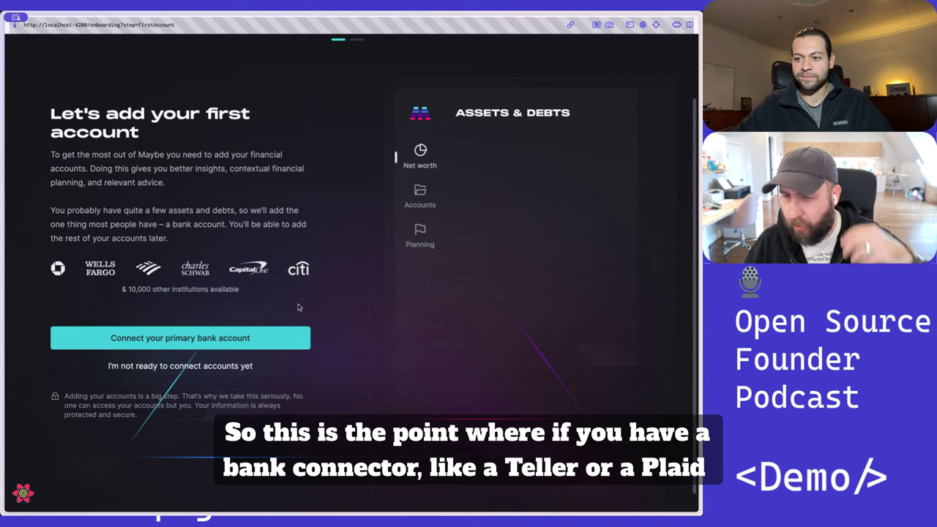
pyautogui.click(226, 371)
pyautogui.click(80, 215)
pyautogui.click(149, 217)
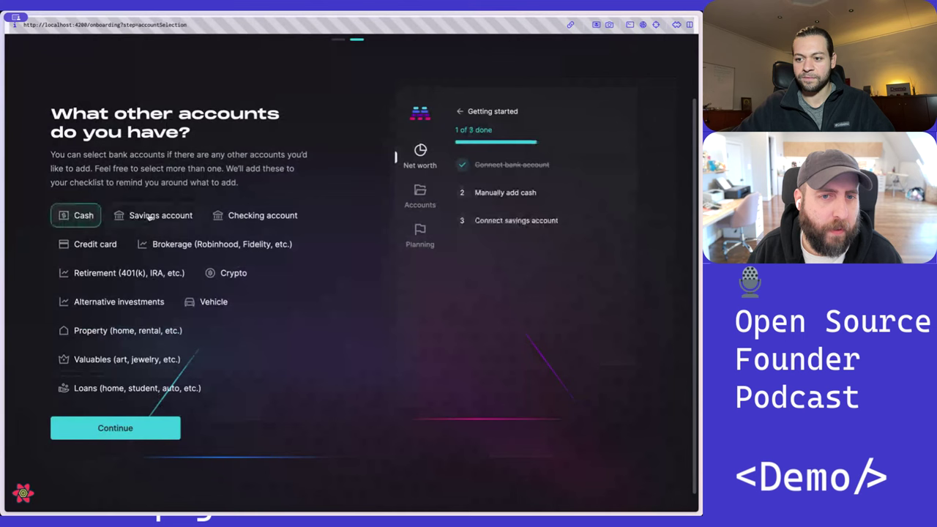
pyautogui.click(219, 243)
pyautogui.click(256, 216)
pyautogui.click(143, 302)
pyautogui.click(150, 330)
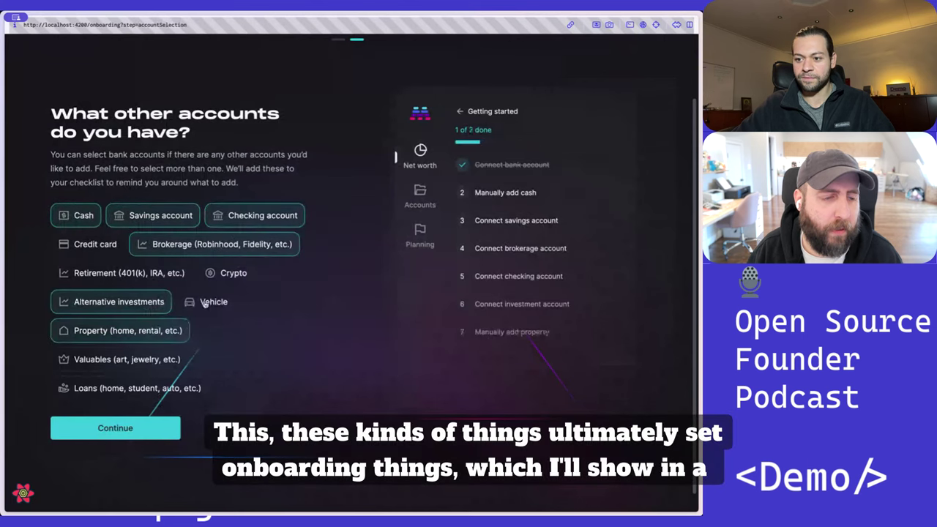
pyautogui.click(206, 303)
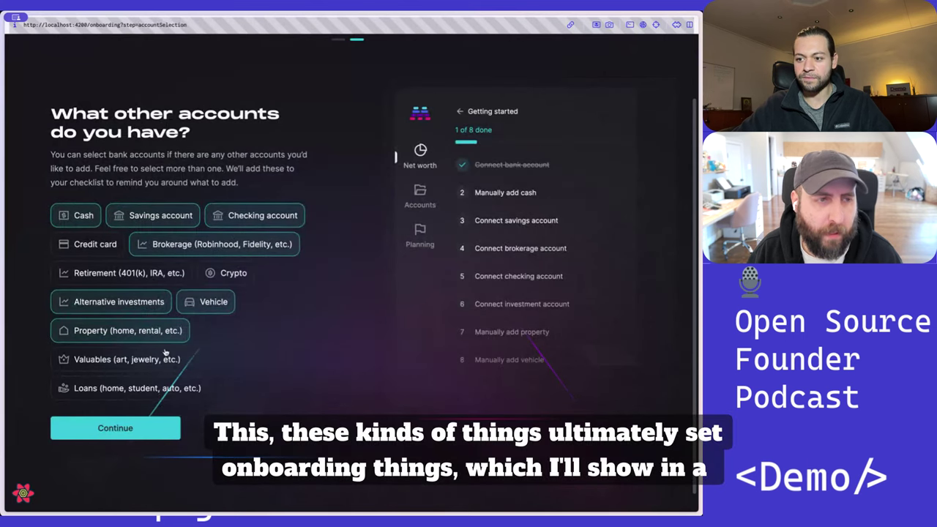
pyautogui.scroll(-1, 165, 352)
pyautogui.scroll(1, 168, 377)
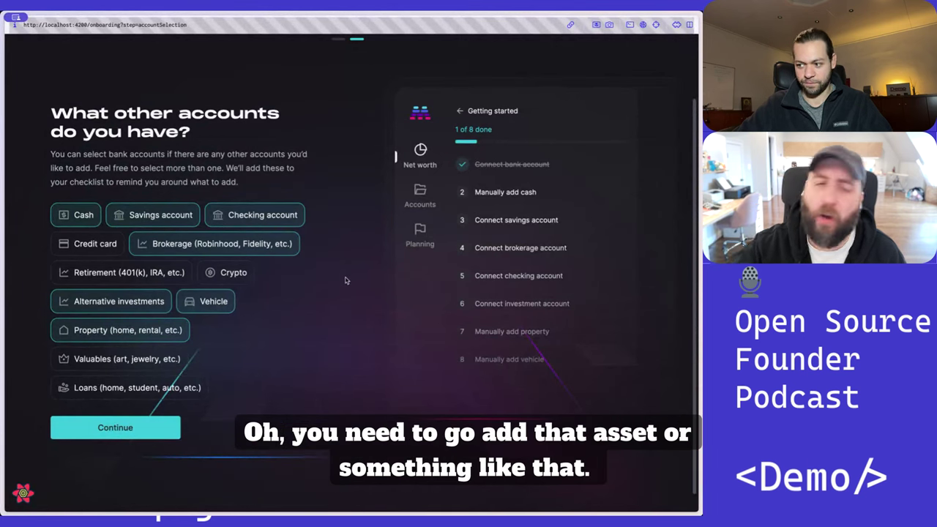
pyautogui.click(115, 427)
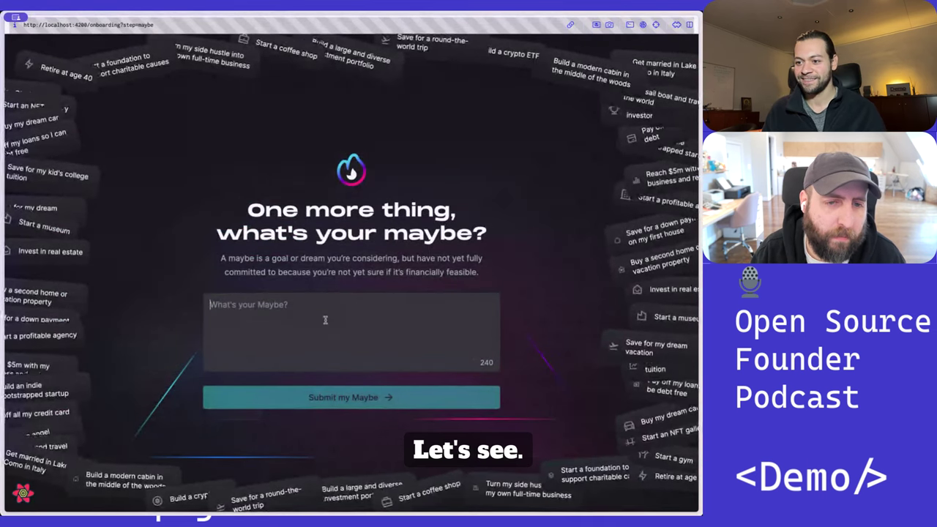
# Step: Submit 'Something.' as the maybe
pyautogui.write('Something.')
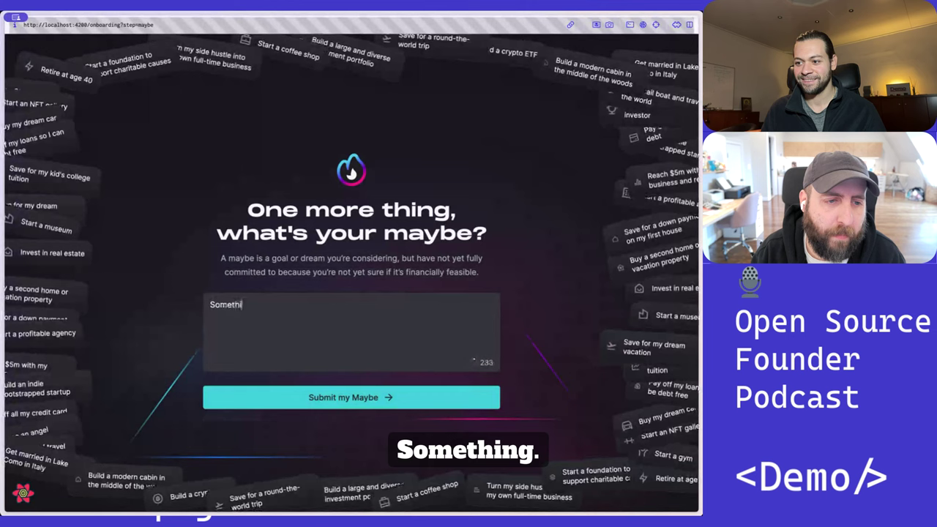
pyautogui.click(355, 402)
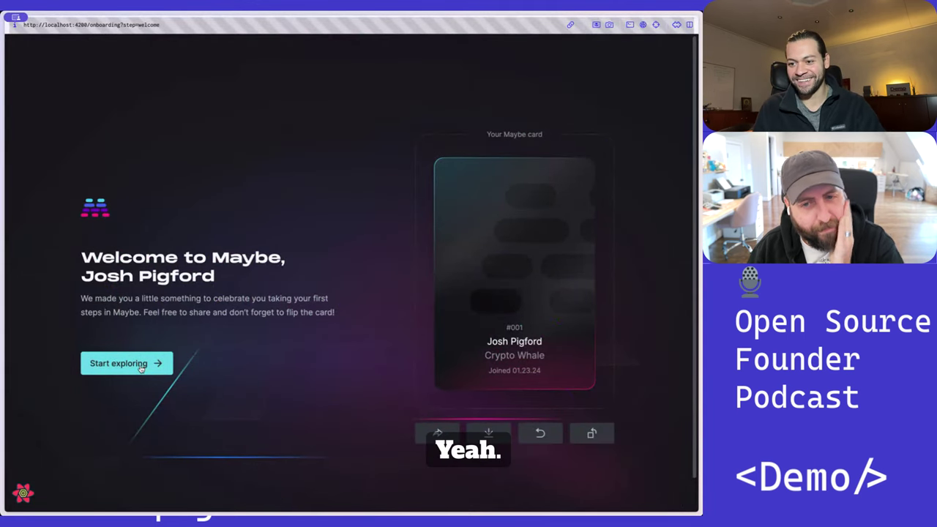
# Step: Enter the app and browse the Connect bank accounts and Manually add real estate checklist items
pyautogui.click(141, 366)
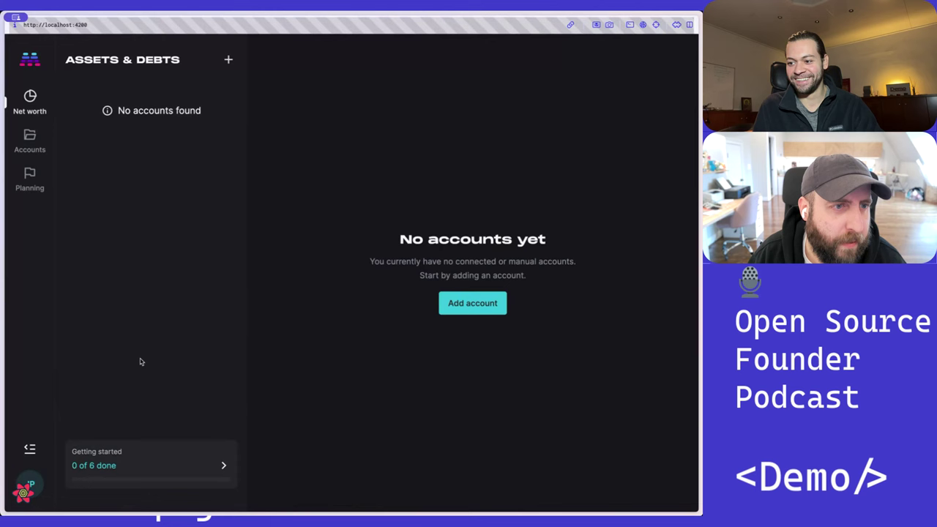
pyautogui.click(153, 462)
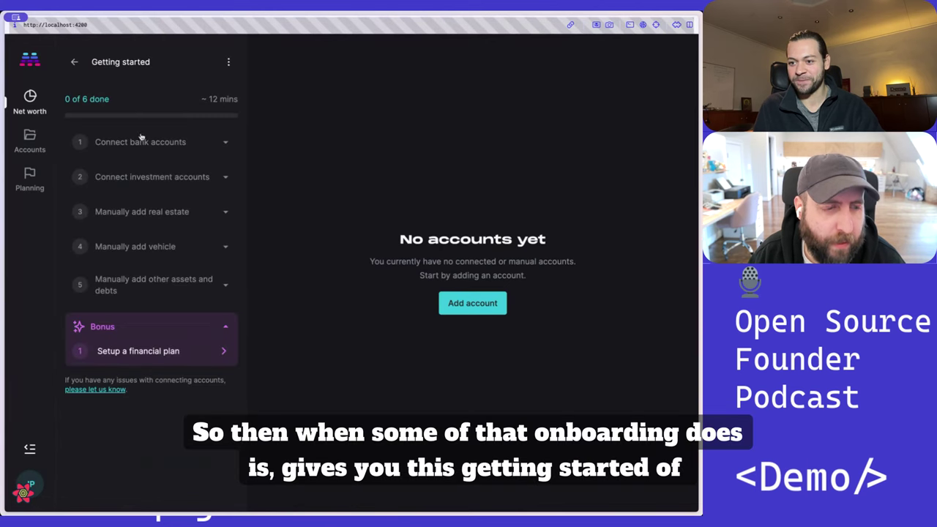
pyautogui.click(180, 144)
pyautogui.click(181, 144)
pyautogui.click(181, 219)
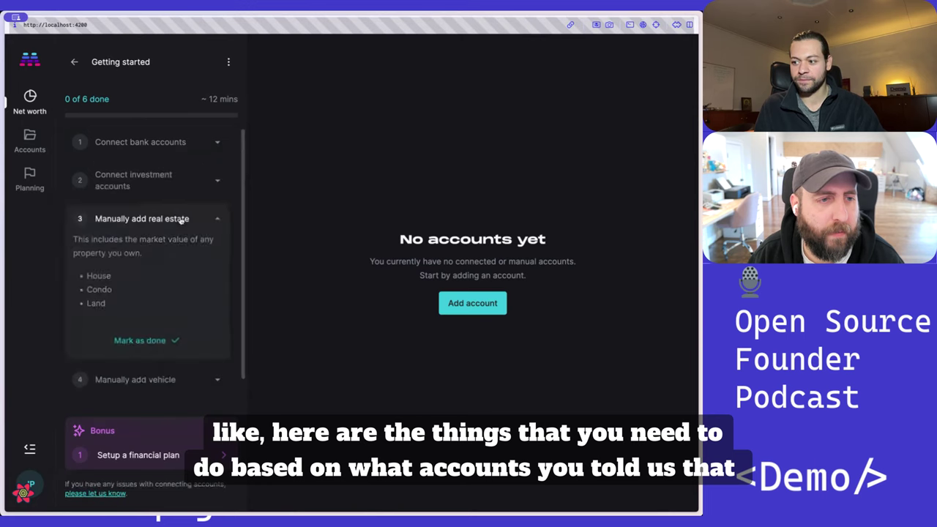
pyautogui.click(180, 219)
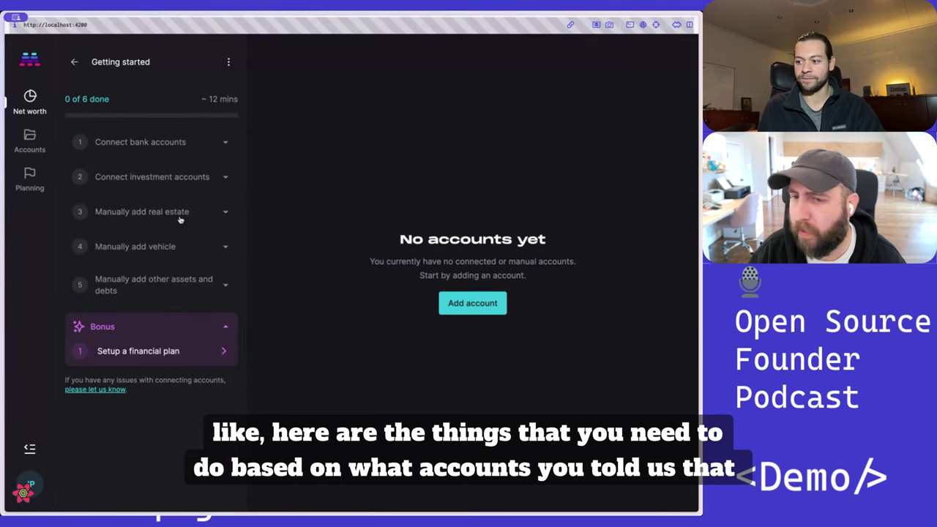
pyautogui.click(71, 63)
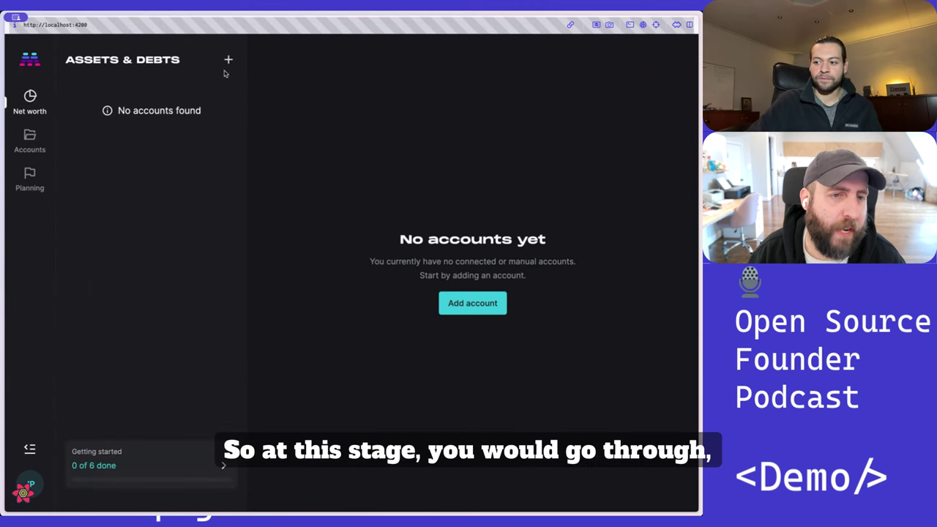
# Step: Start adding a Wells Fargo bank account, then close the connection window
pyautogui.click(227, 60)
pyautogui.click(292, 194)
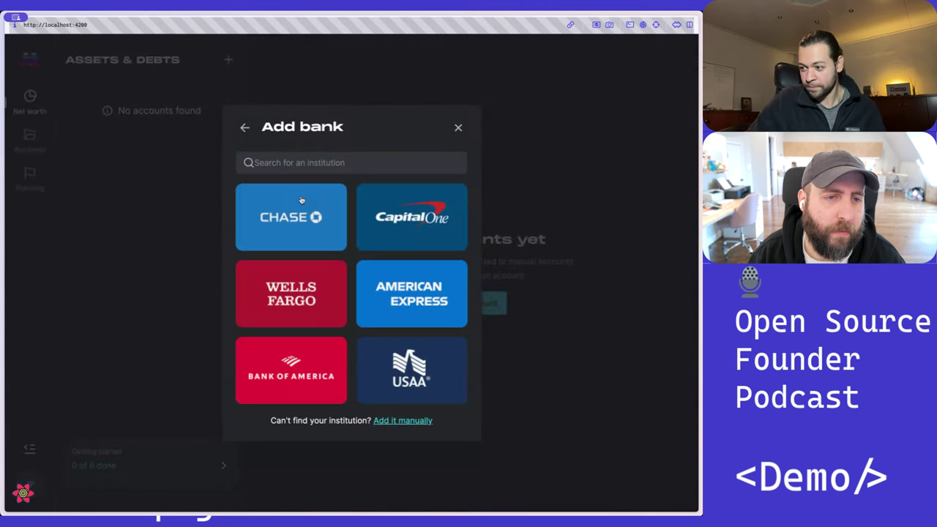
pyautogui.click(309, 162)
pyautogui.write('wells fargo')
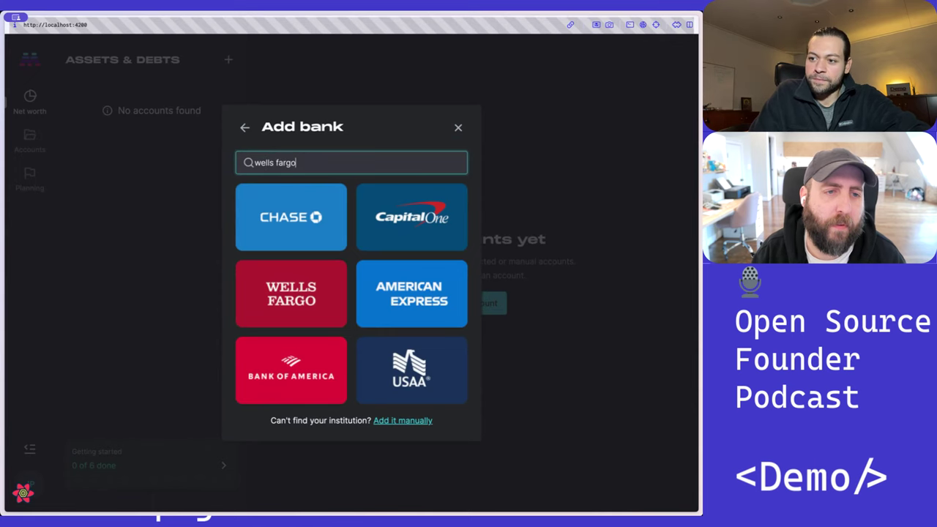
pyautogui.click(282, 214)
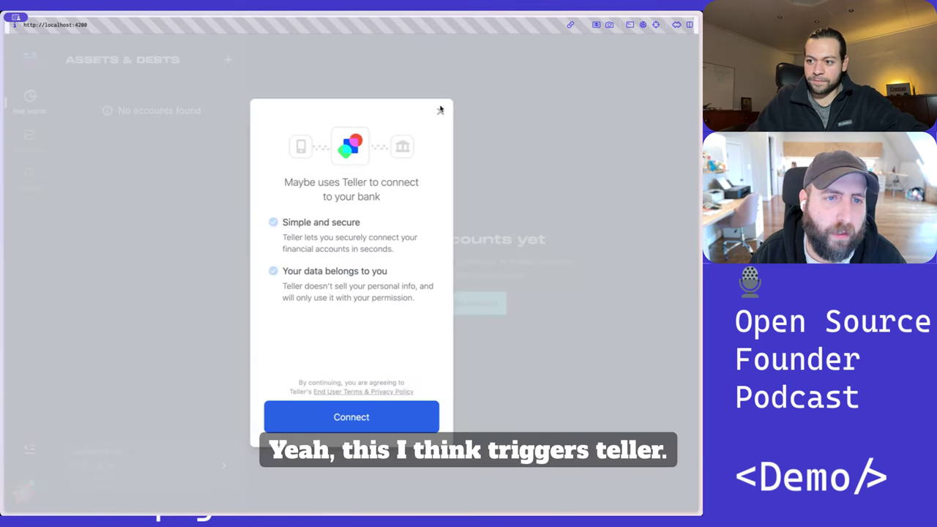
pyautogui.click(440, 110)
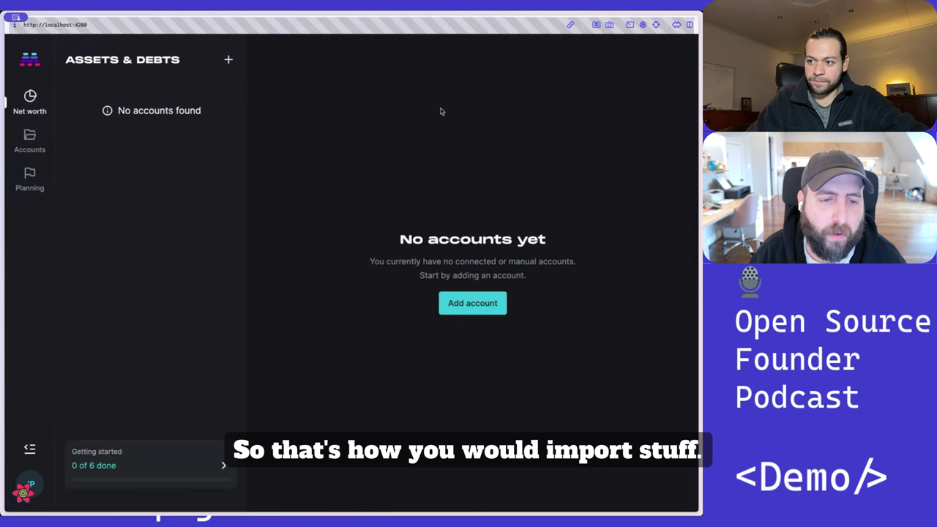
# Step: Start a manual asset named Checking
pyautogui.click(228, 60)
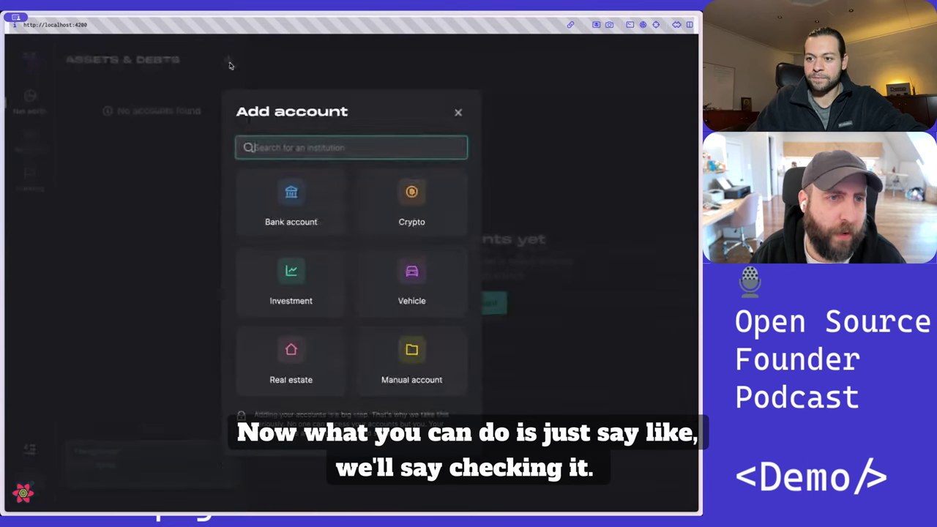
pyautogui.click(415, 350)
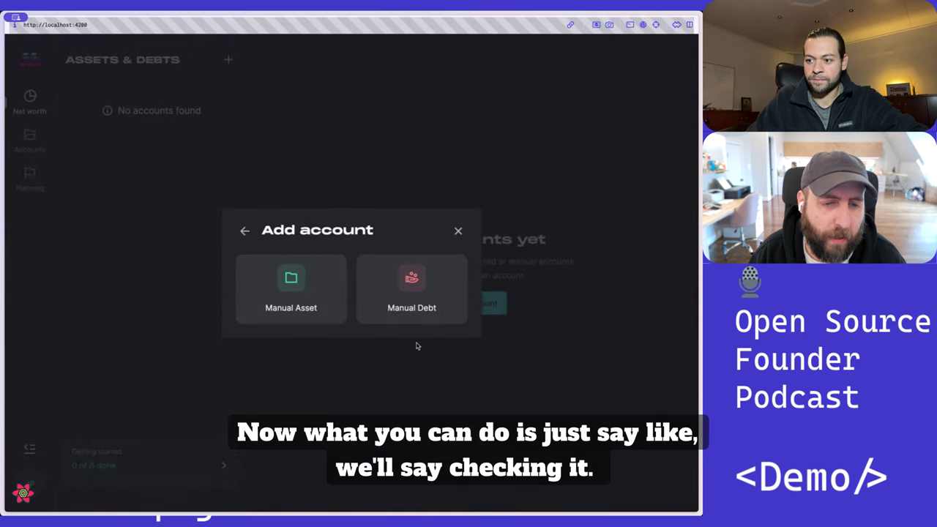
pyautogui.click(302, 278)
pyautogui.click(292, 207)
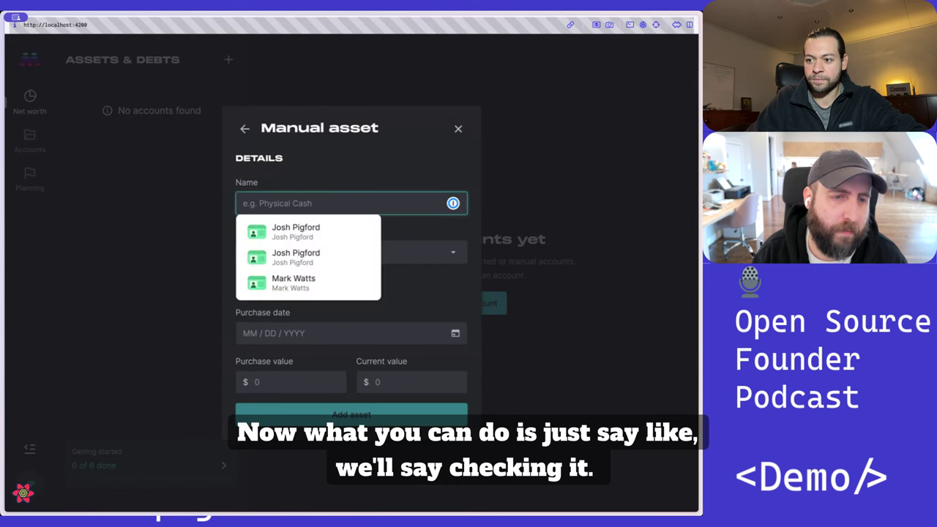
pyautogui.write('Ceh')
pyautogui.press('BackSpace')
pyautogui.write('hecking')
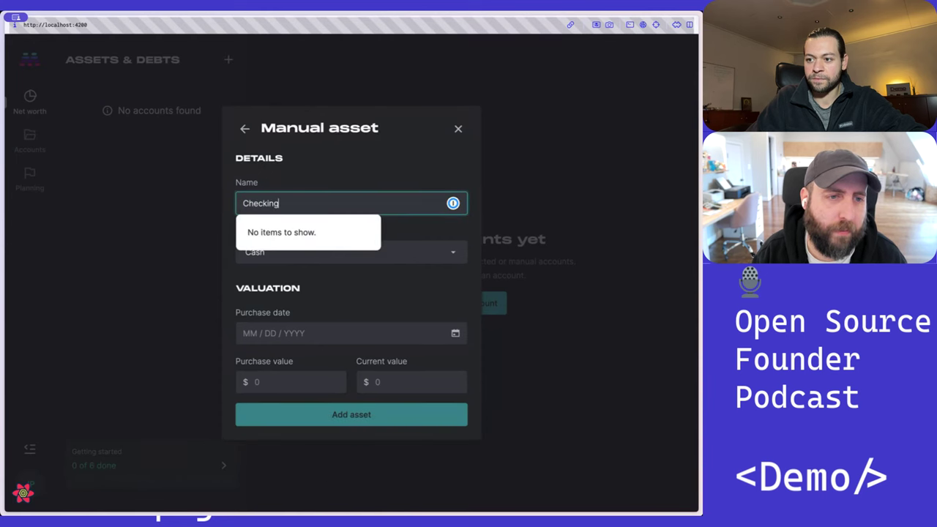
# Step: Give Checking purchase date 01/01/2020 and $50,000 purchase and current values, then add it
pyautogui.click(288, 334)
pyautogui.write('01 / 0')
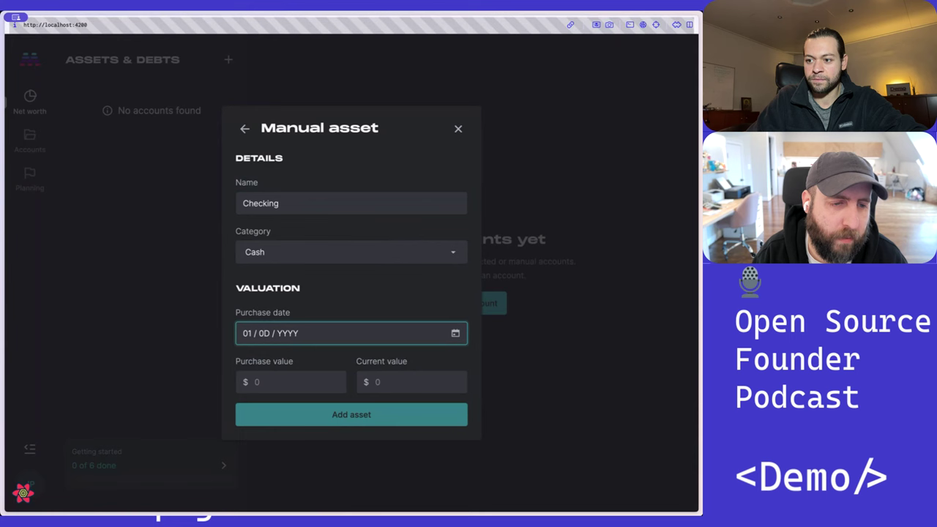
pyautogui.write('1')
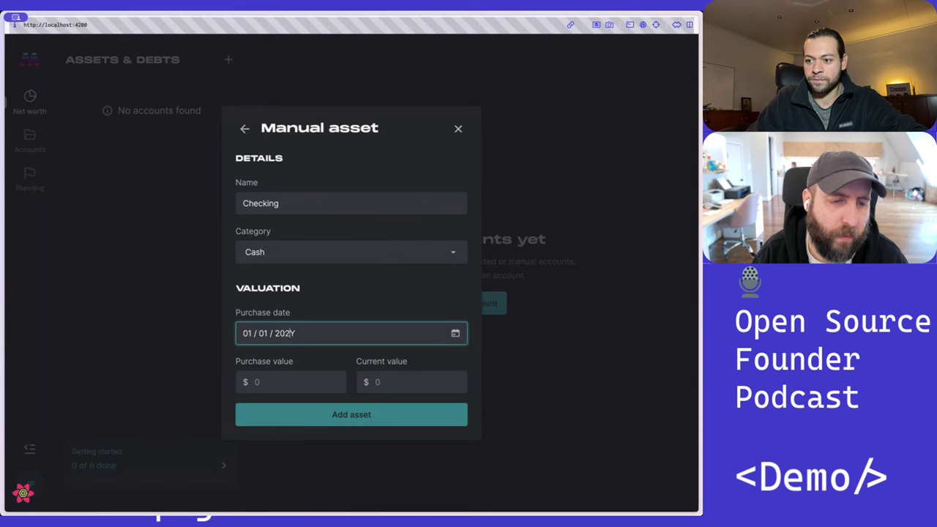
pyautogui.click(291, 382)
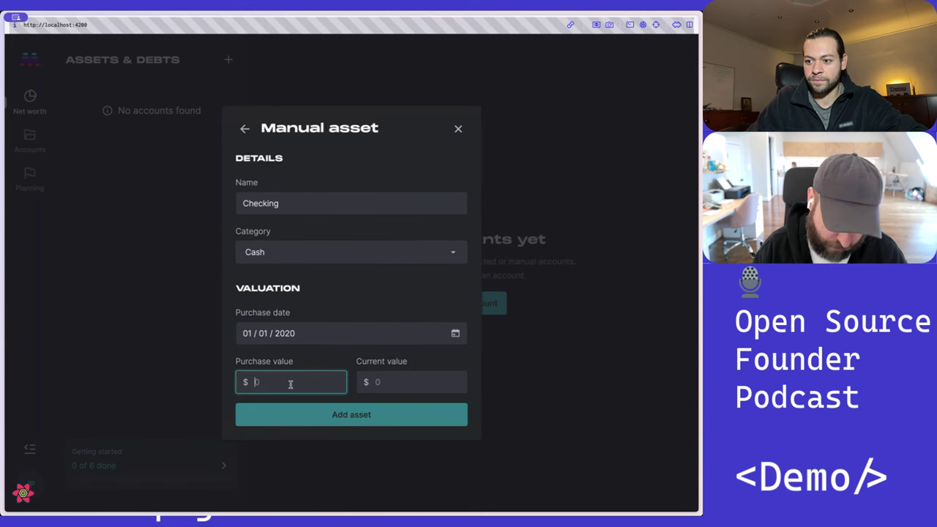
pyautogui.write('50,000')
pyautogui.press('Tab')
pyautogui.write('50,000')
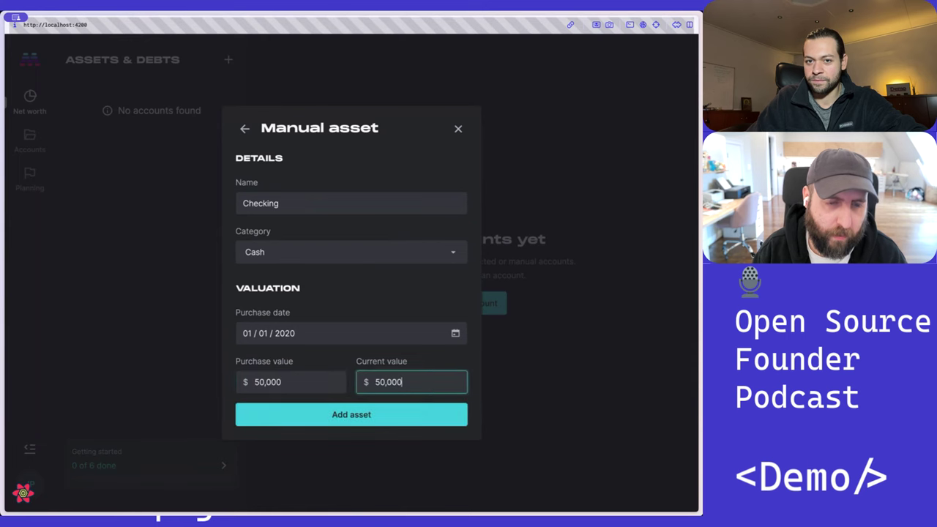
pyautogui.press('Return')
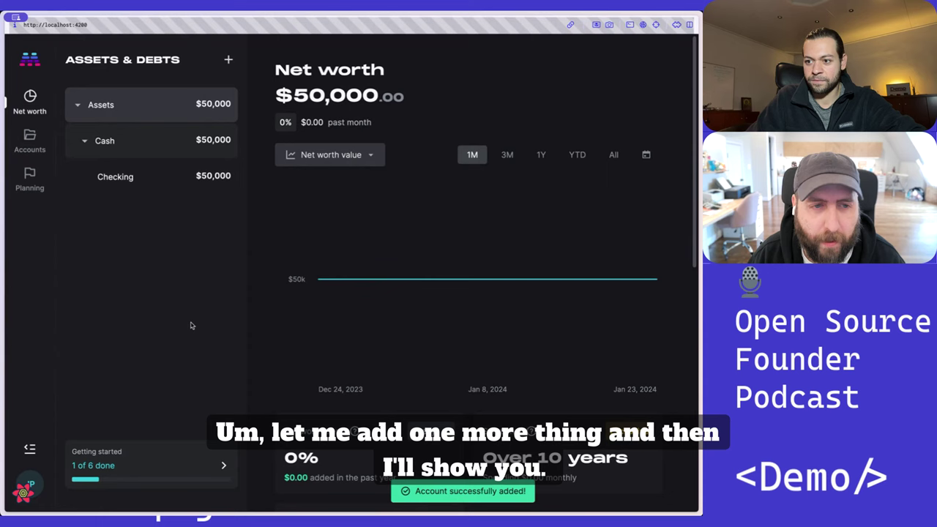
# Step: Start a Real estate property at 123 Anywhere St, New York, NY
pyautogui.click(228, 60)
pyautogui.click(324, 356)
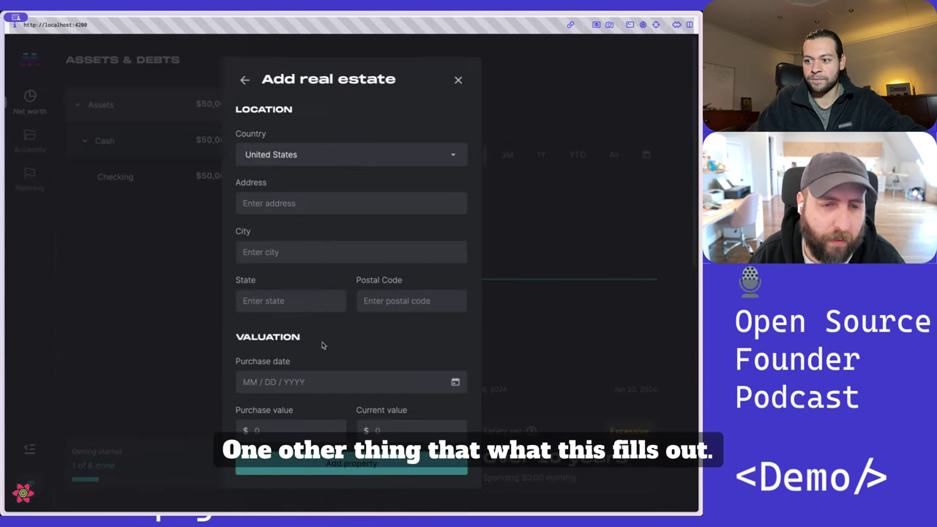
pyautogui.click(310, 204)
pyautogui.write('12')
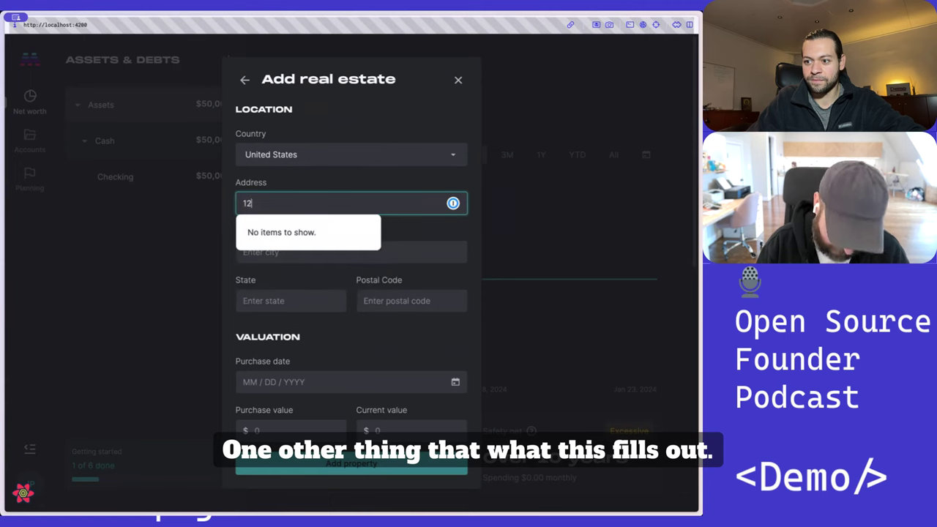
pyautogui.write('3 Anywhere St')
pyautogui.press('Tab')
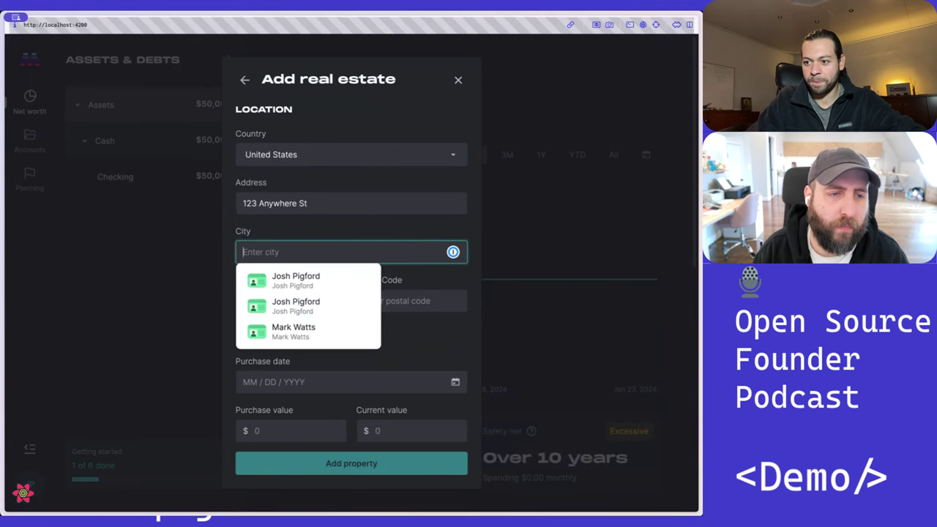
pyautogui.write('New York')
pyautogui.press('Tab')
pyautogui.write('n')
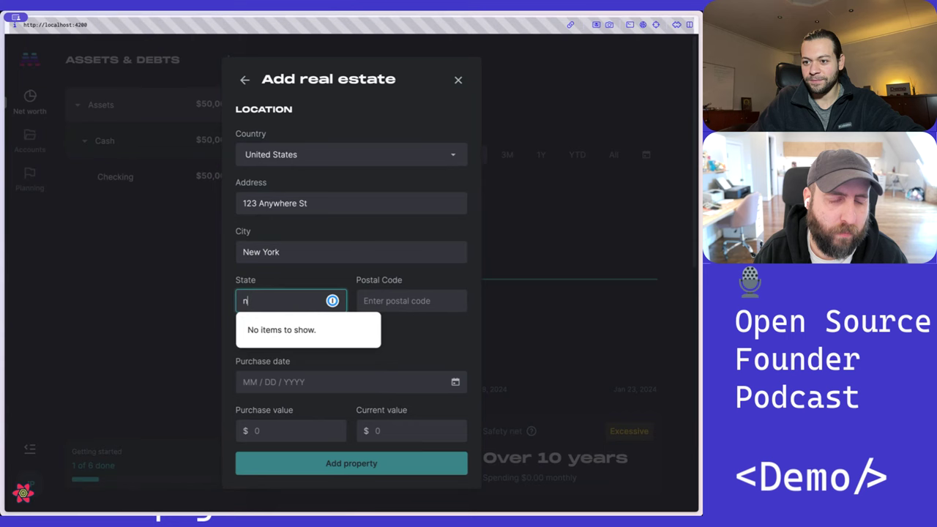
pyautogui.press('BackSpace')
pyautogui.write('NY')
pyautogui.press('super+a')
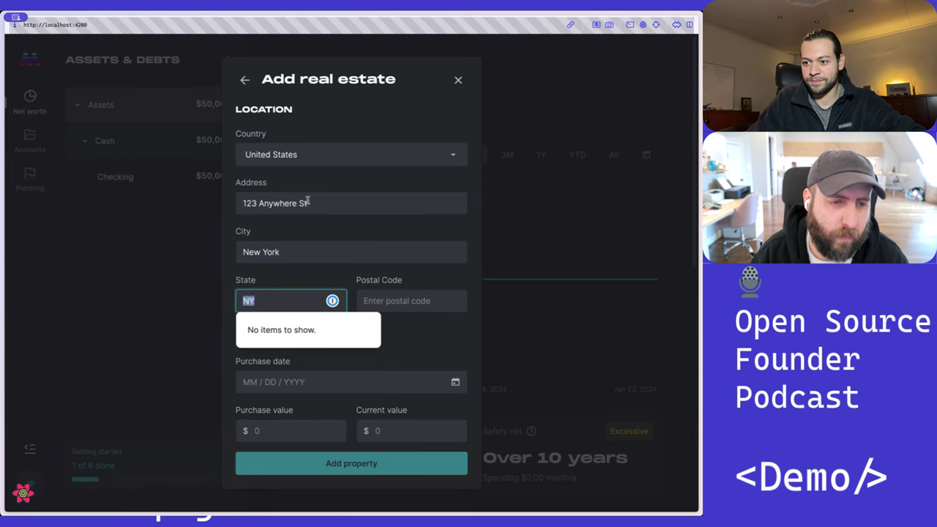
pyautogui.press('BackSpace')
pyautogui.write('Ny')
pyautogui.press('Tab')
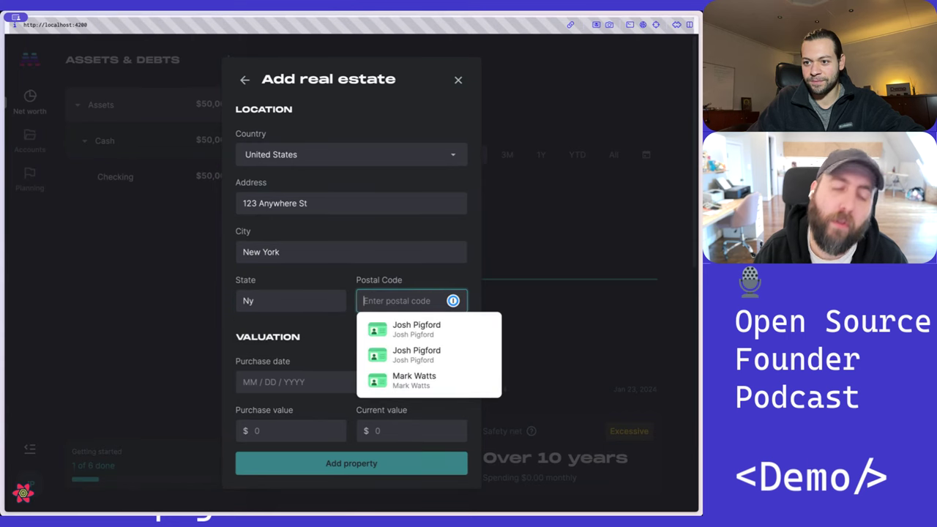
# Step: Enter postal code 10004, date 01/01/2020, $500,000 purchase and $750,000 current value, and add it
pyautogui.write('10004')
pyautogui.press('Tab')
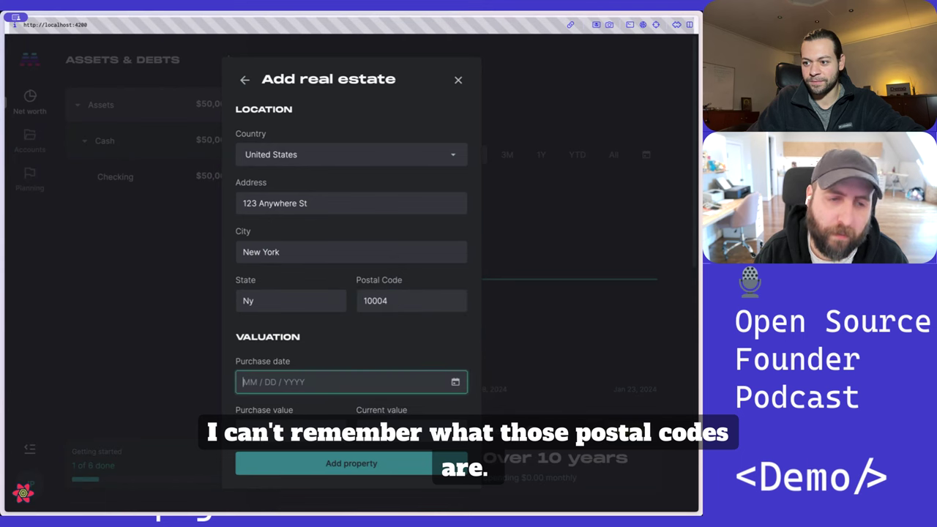
pyautogui.write('01 / 01 / 2')
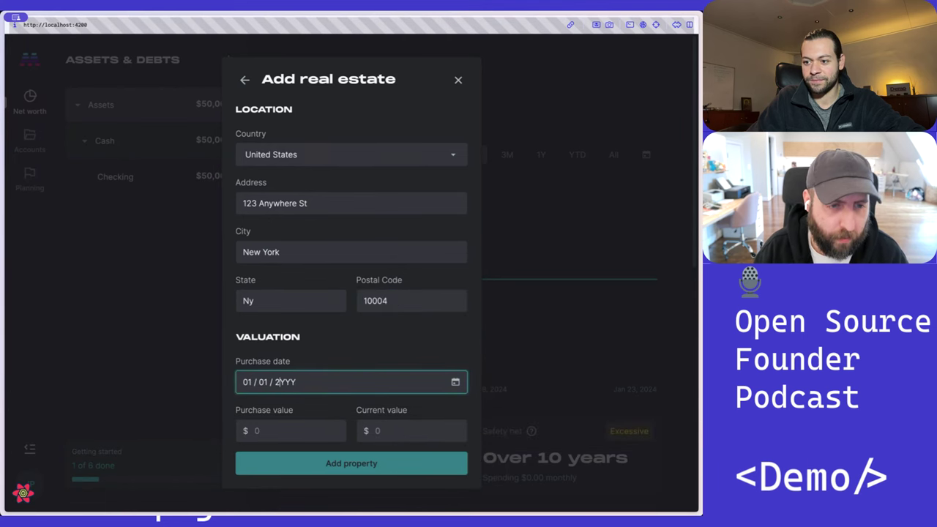
pyautogui.write('020')
pyautogui.click(291, 430)
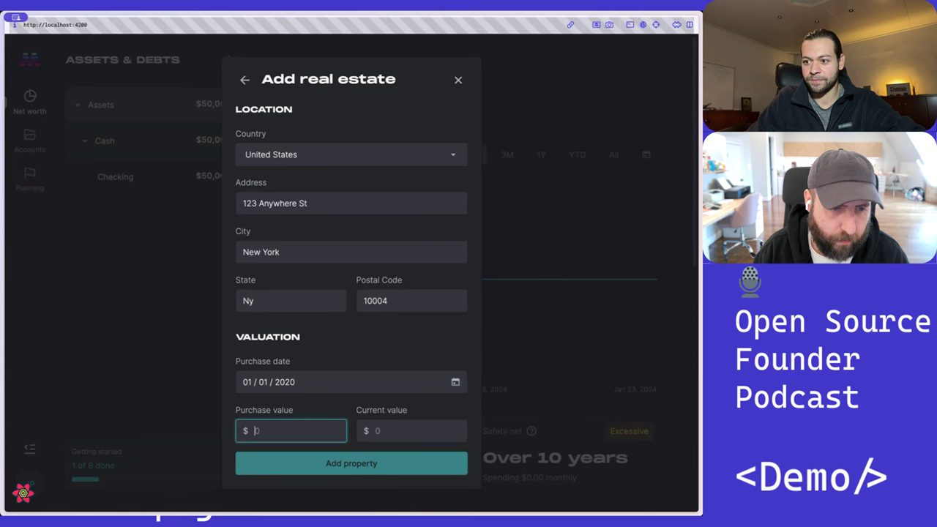
pyautogui.write('500,000')
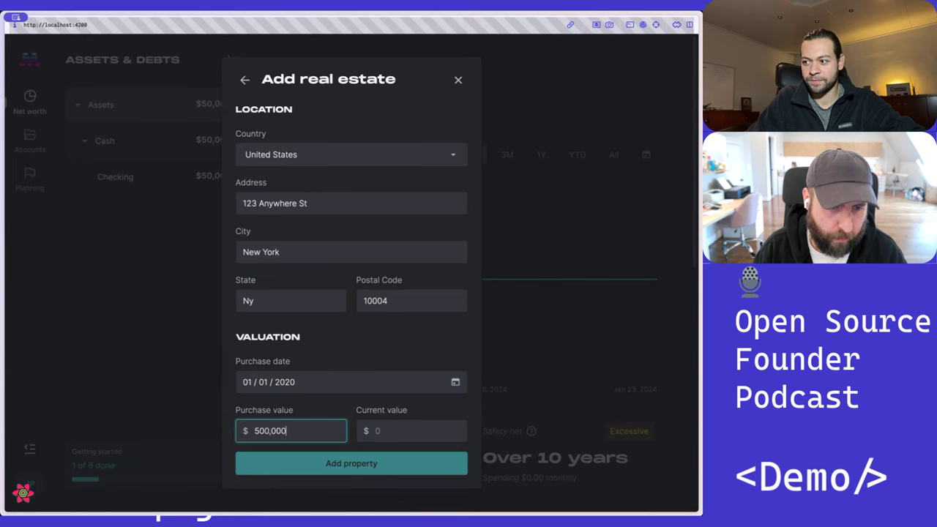
pyautogui.click(412, 430)
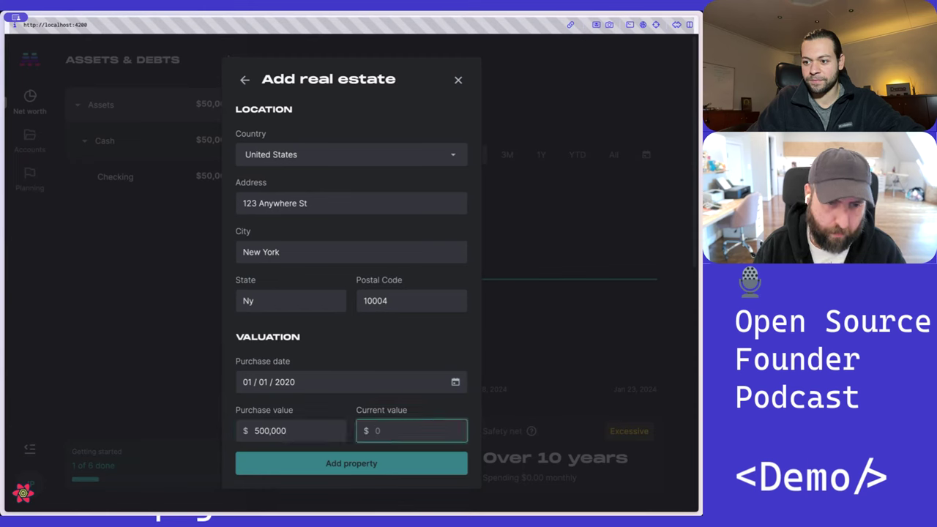
pyautogui.write('7500000')
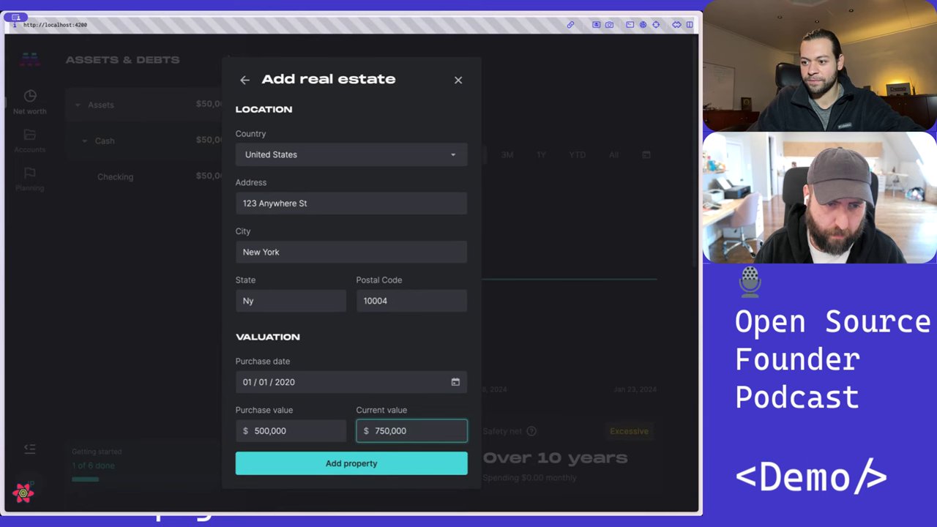
pyautogui.click(351, 468)
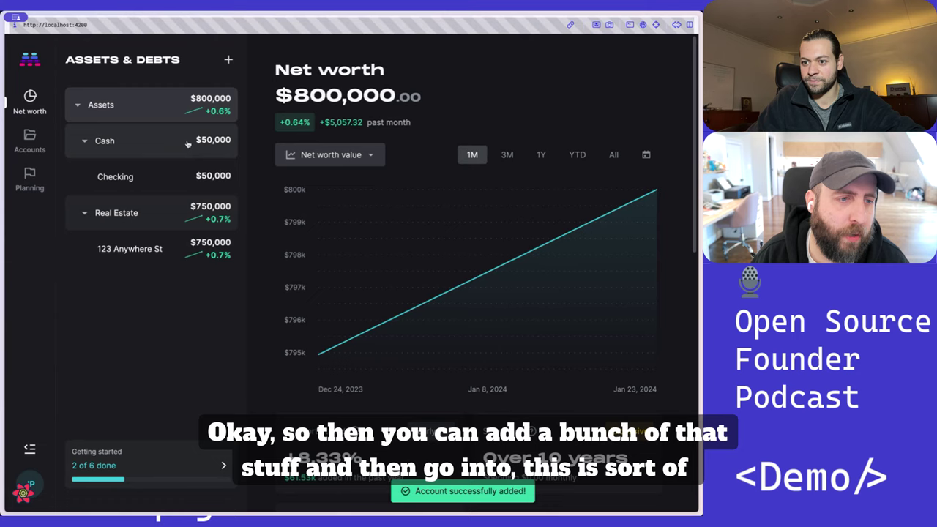
pyautogui.scroll(-5, 307, 344)
pyautogui.scroll(3, 307, 344)
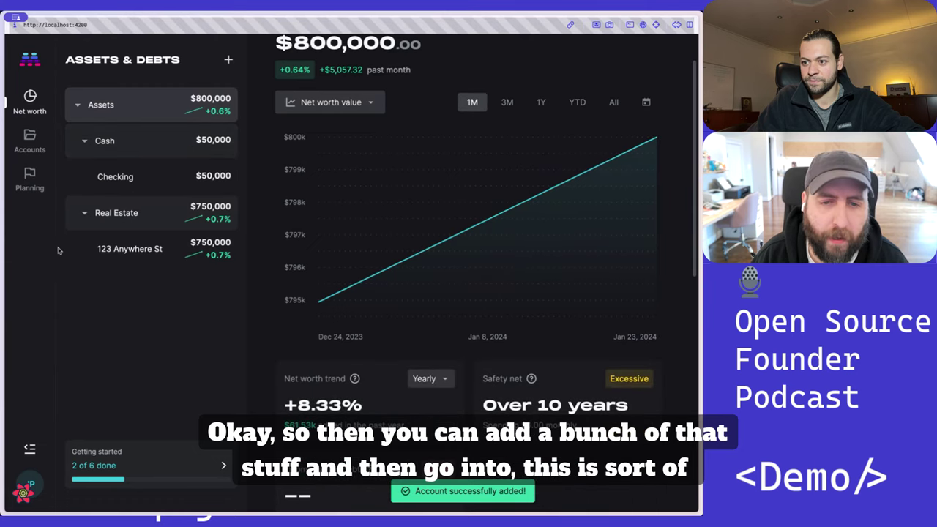
# Step: Open Planning and hide the Assets & Debts list to review the $5.13m 2045 projection
pyautogui.click(30, 176)
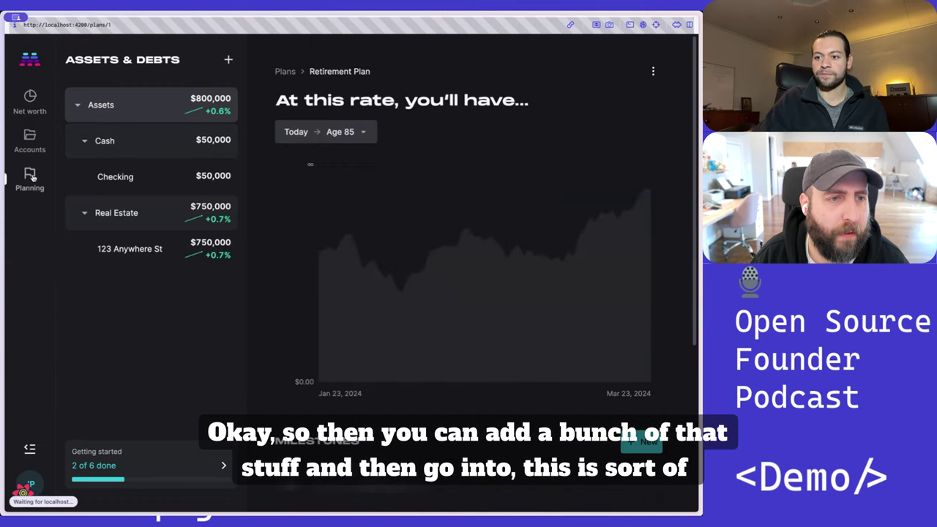
pyautogui.click(29, 448)
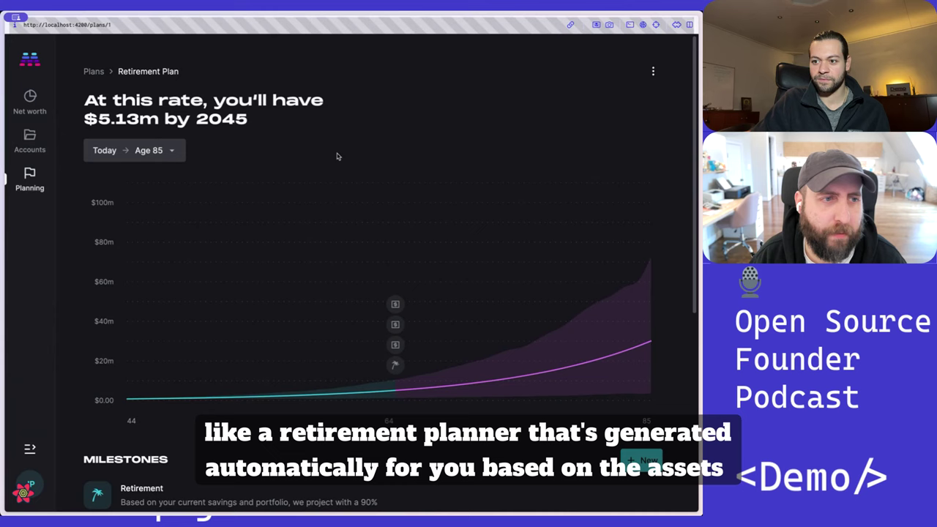
pyautogui.scroll(-1, 308, 180)
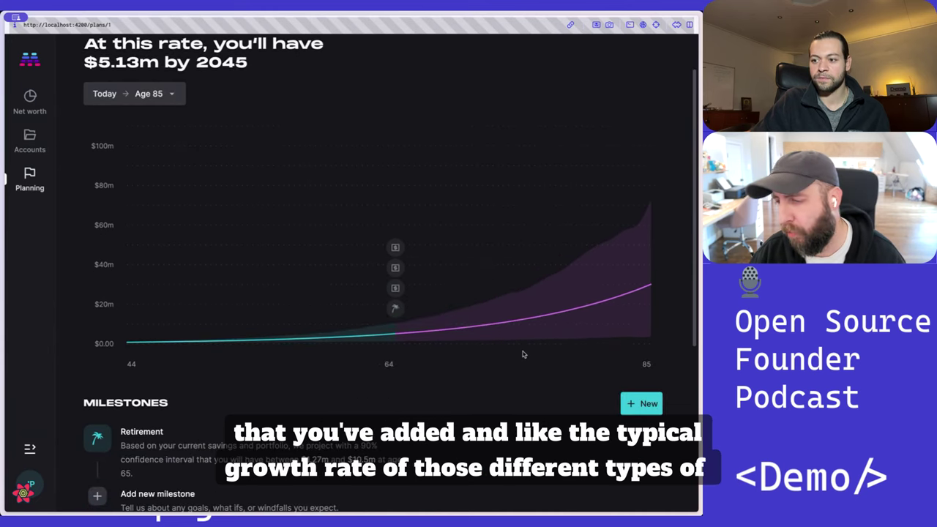
pyautogui.scroll(-1, 521, 344)
pyautogui.scroll(2, 495, 332)
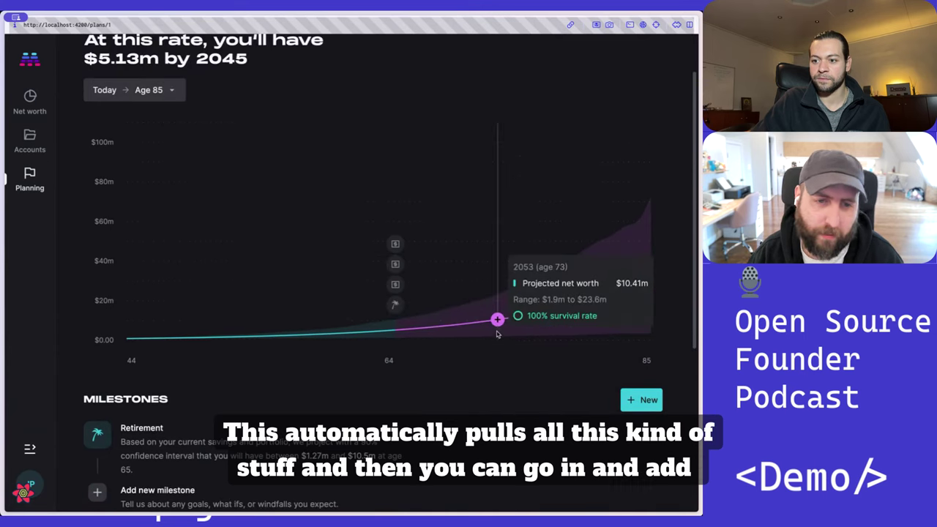
pyautogui.scroll(-5, 540, 283)
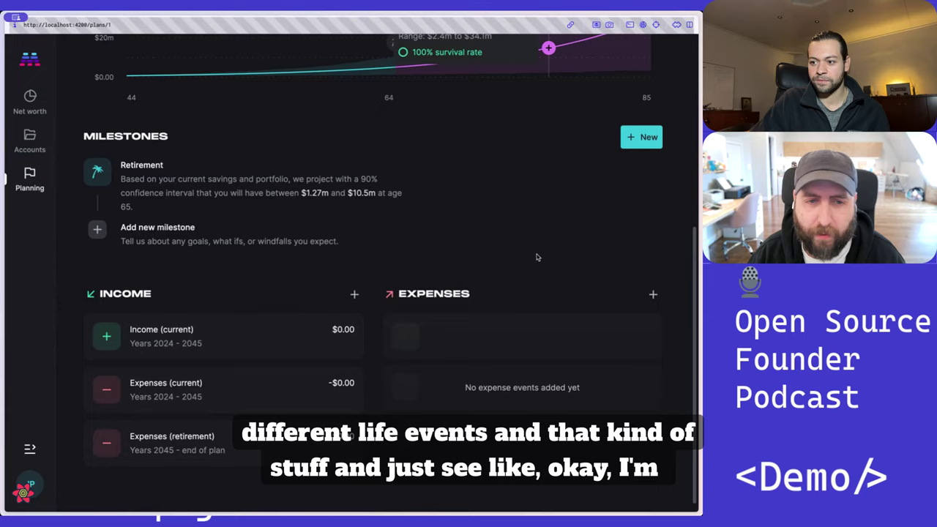
pyautogui.scroll(2, 536, 254)
pyautogui.scroll(3, 536, 256)
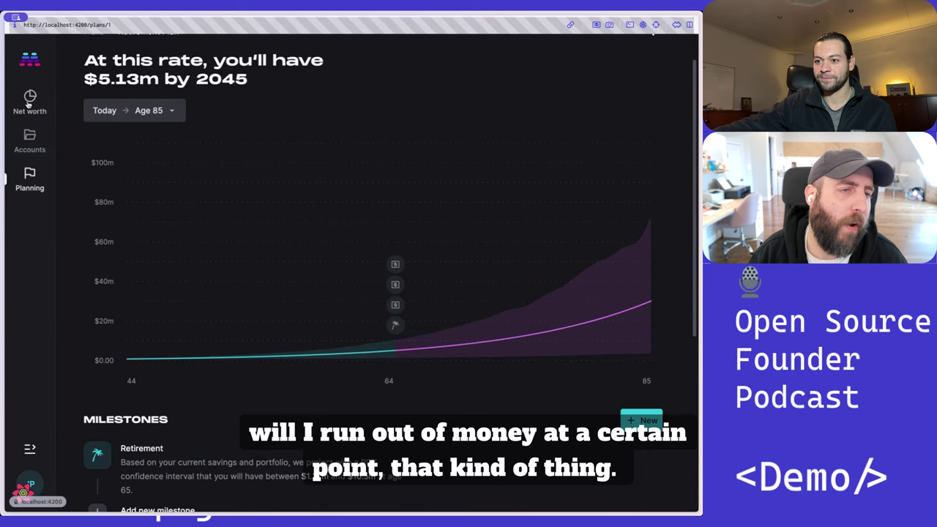
# Step: Return to the $800,000 Net worth page and reopen the Assets & Debts list
pyautogui.click(29, 100)
pyautogui.scroll(-5, 190, 207)
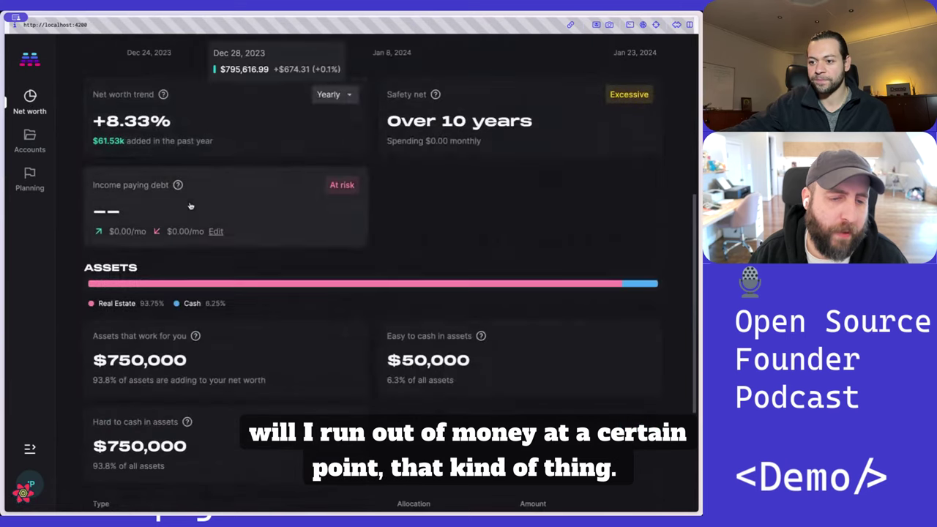
pyautogui.scroll(5, 190, 207)
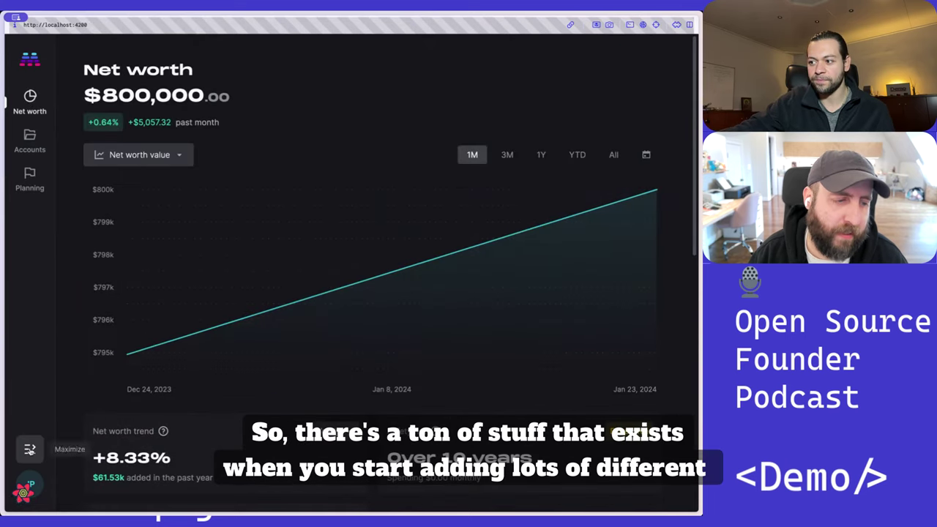
pyautogui.click(29, 450)
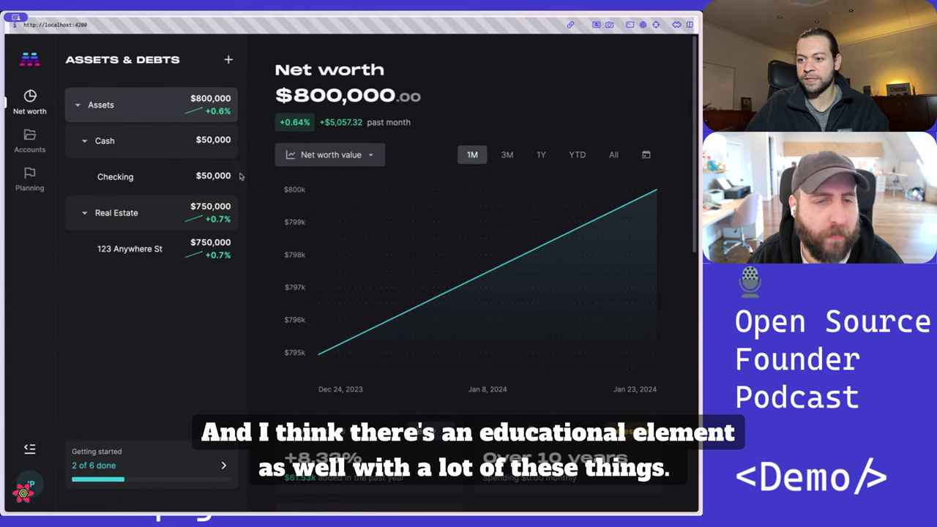
pyautogui.scroll(-1, 372, 303)
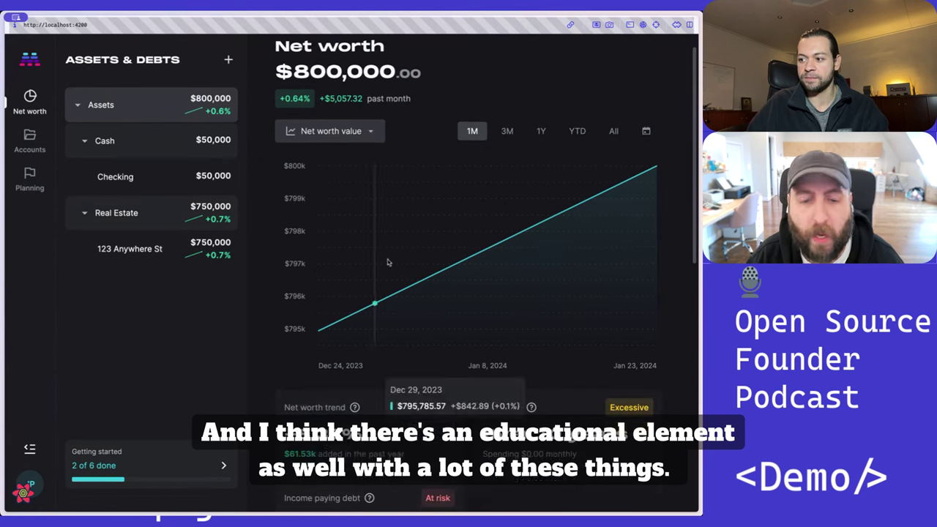
# Step: Hide the Assets & Debts list with Ctrl+B and scroll through the net worth trend explanation
pyautogui.hotkey('ctrl', 'b')
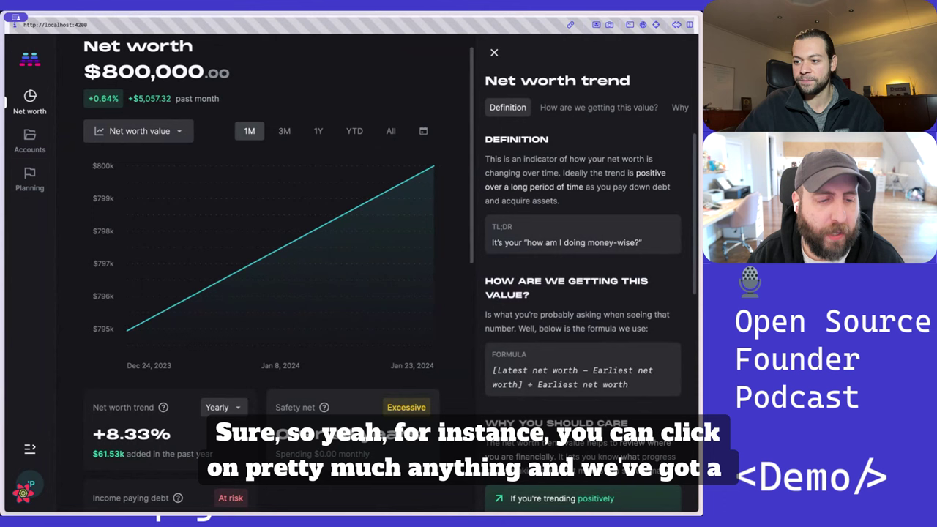
pyautogui.scroll(-1, 549, 115)
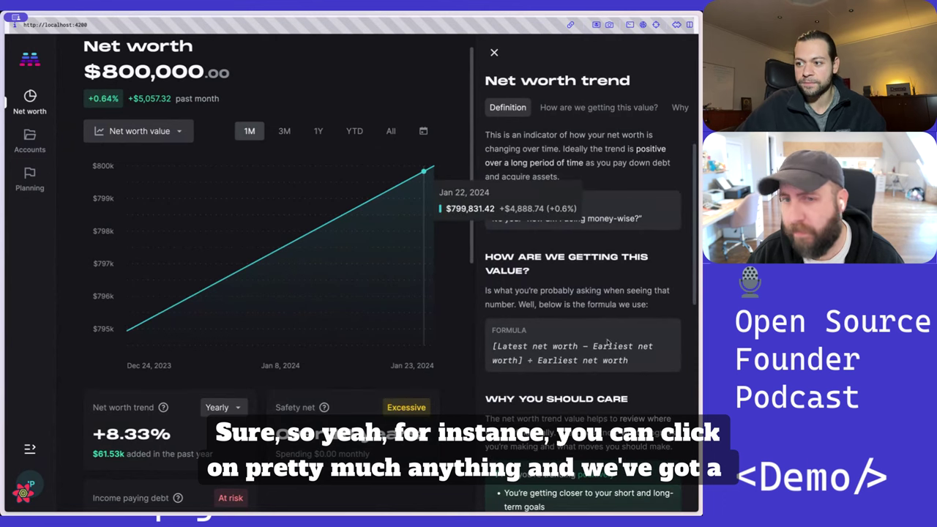
pyautogui.scroll(-5, 589, 191)
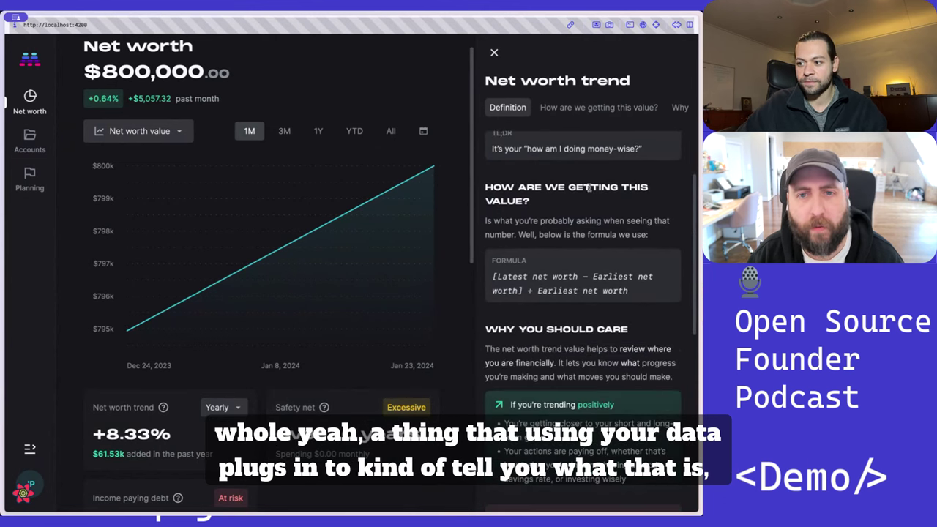
pyautogui.scroll(-3, 589, 191)
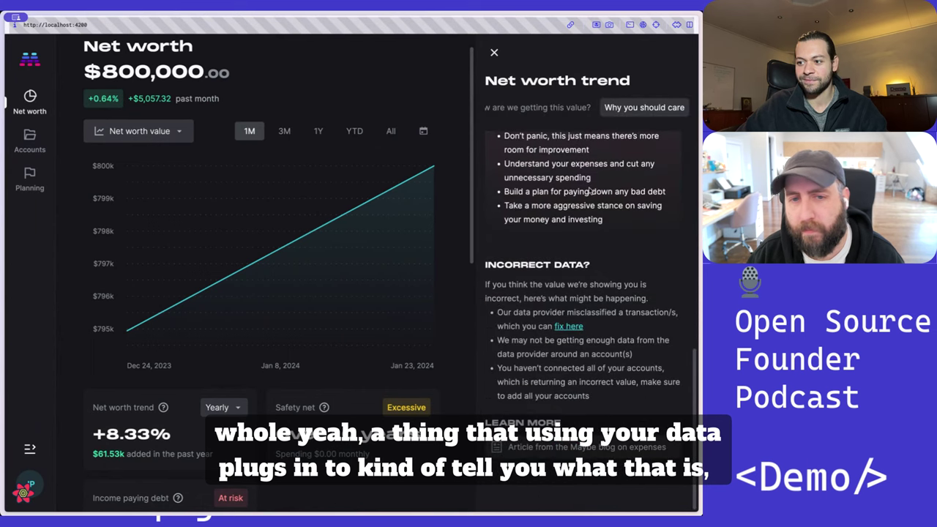
pyautogui.scroll(10, 589, 188)
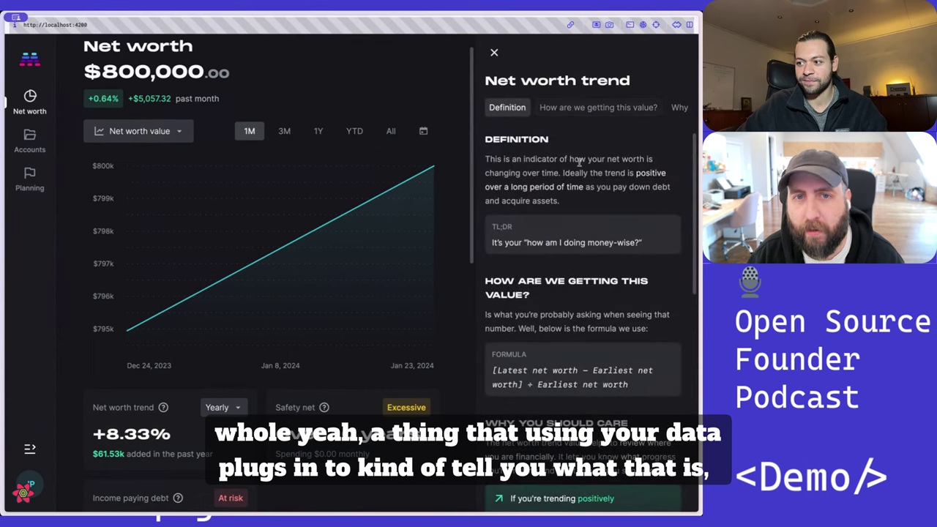
pyautogui.scroll(-4, 578, 161)
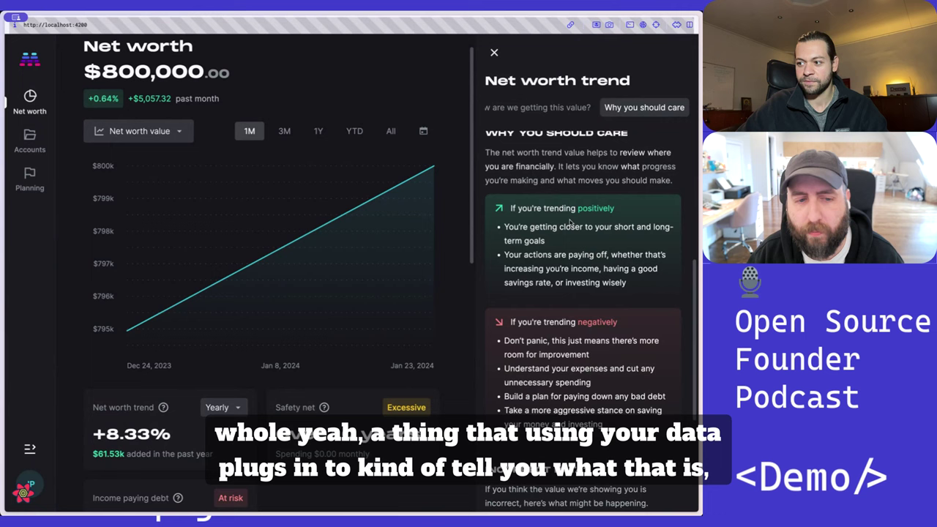
pyautogui.scroll(-1, 568, 270)
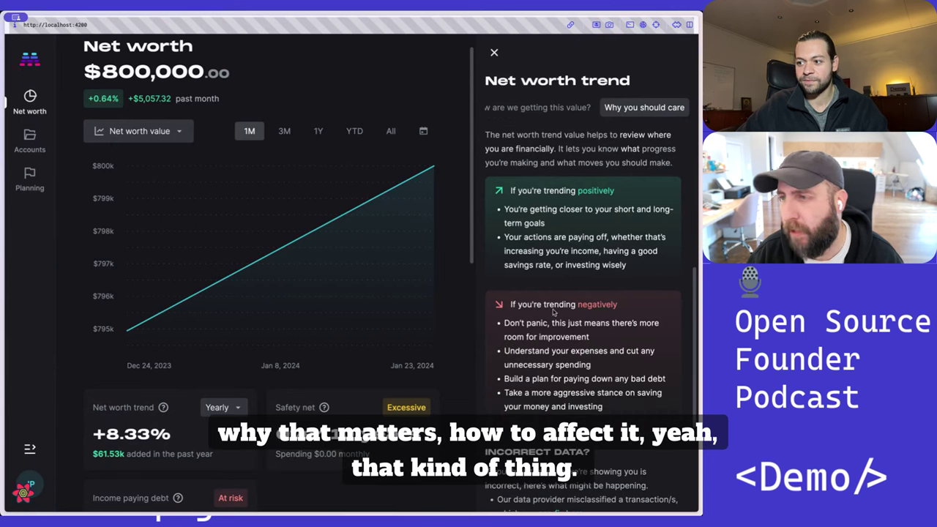
pyautogui.scroll(-1, 257, 395)
# Step: Open the Safety net explainer and read its definition and formula
pyautogui.click(324, 372)
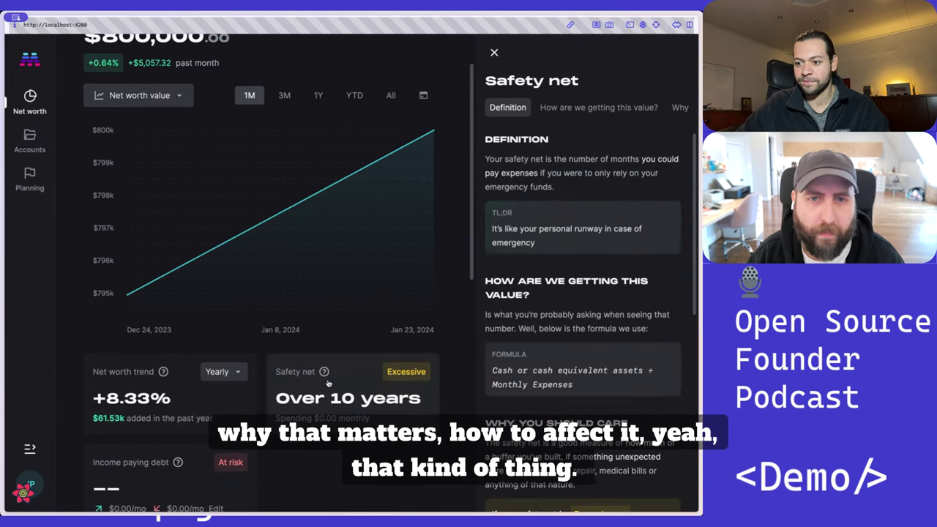
pyautogui.scroll(-5, 516, 295)
pyautogui.scroll(5, 517, 294)
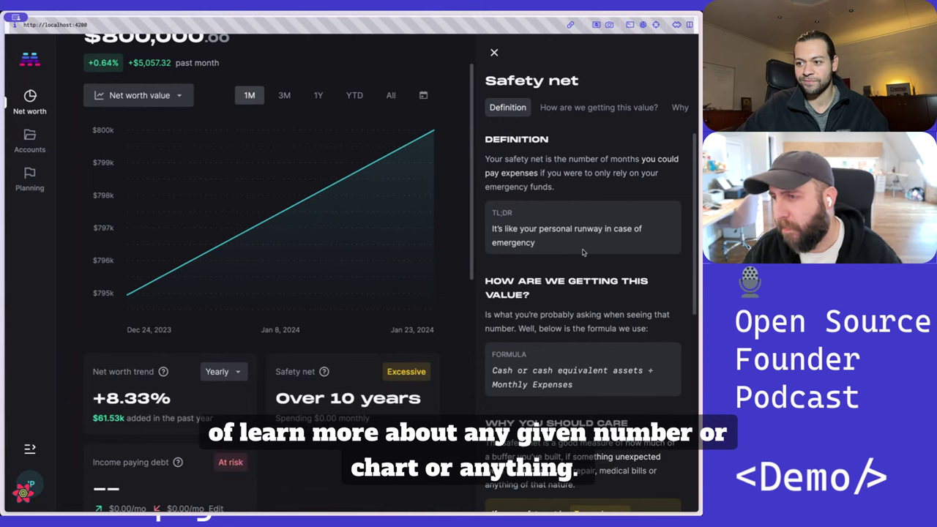
pyautogui.scroll(-3, 445, 267)
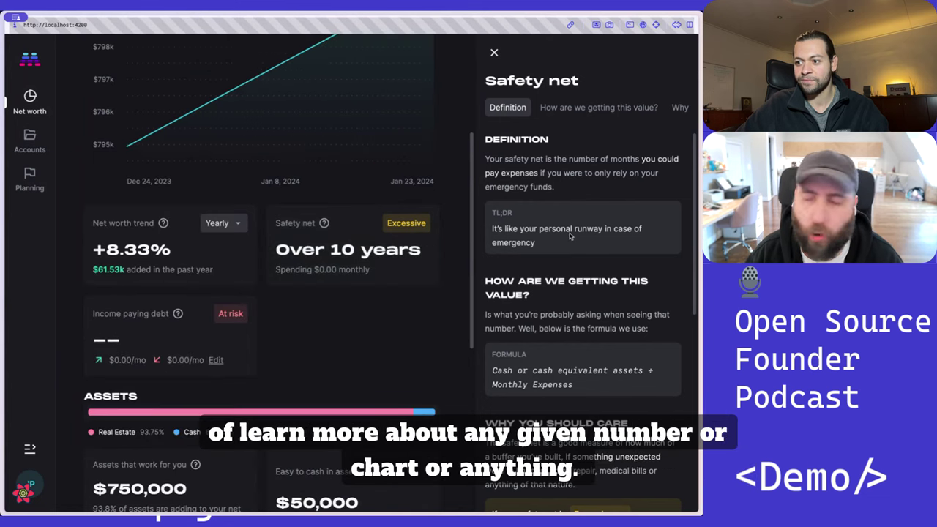
pyautogui.scroll(3, 444, 262)
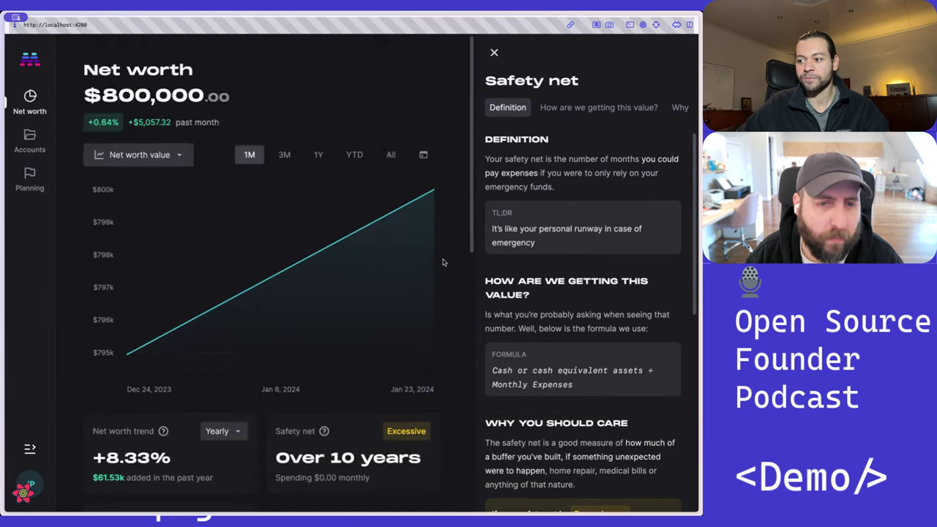
# Step: Dismiss the Safety net explanation and open the Retirement Plan
pyautogui.click(493, 52)
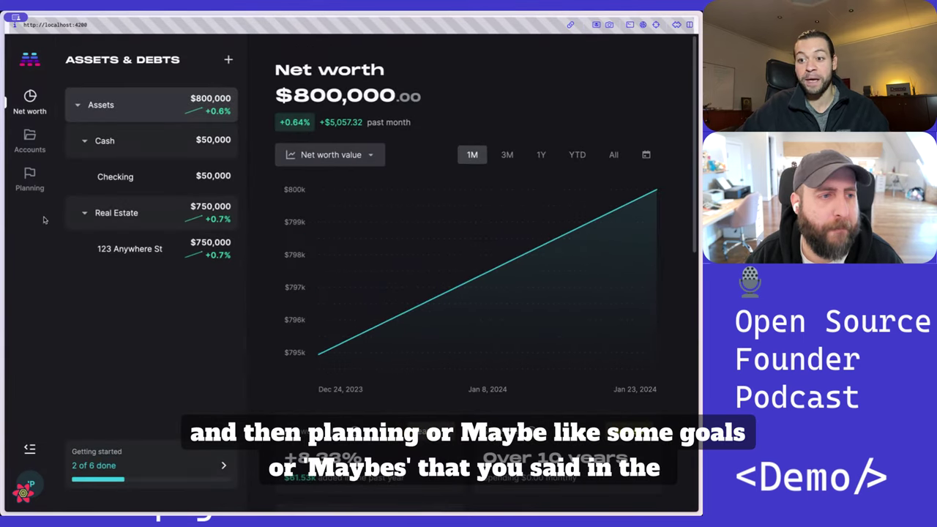
pyautogui.click(47, 192)
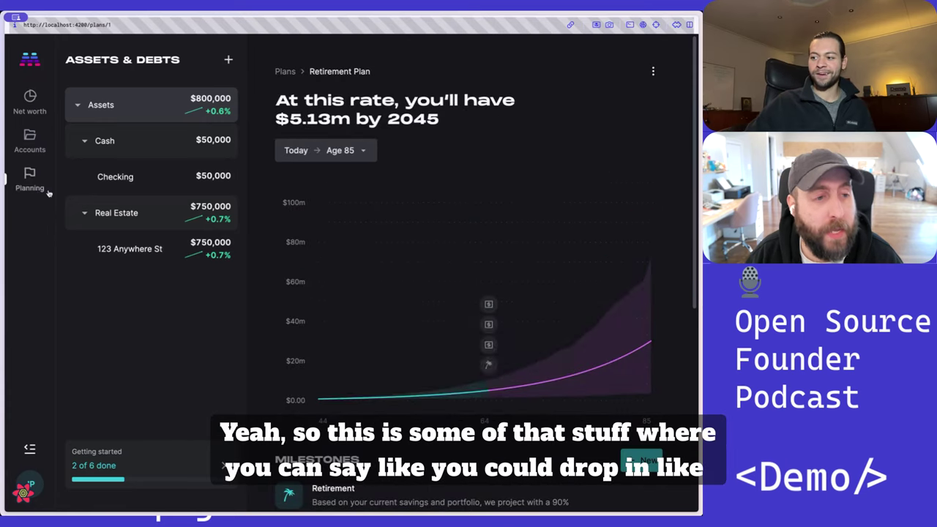
pyautogui.scroll(-2, 454, 307)
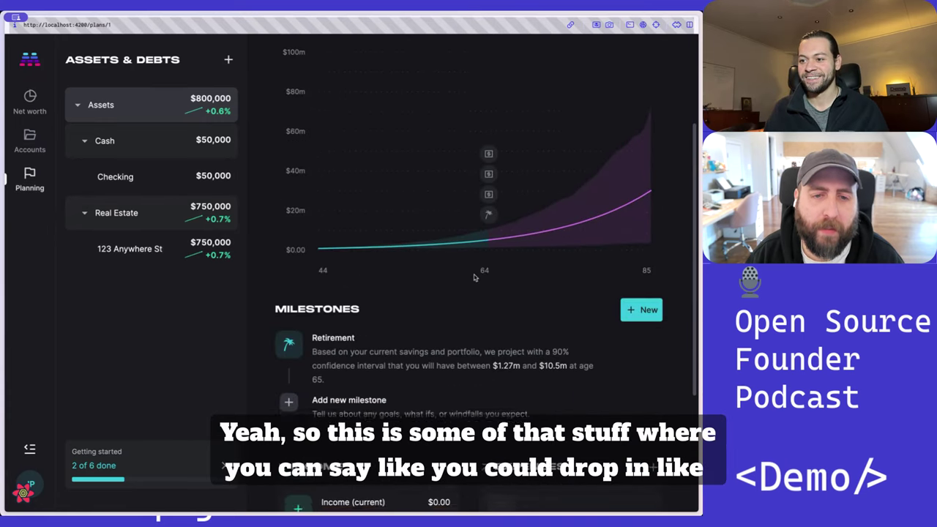
pyautogui.scroll(2, 473, 276)
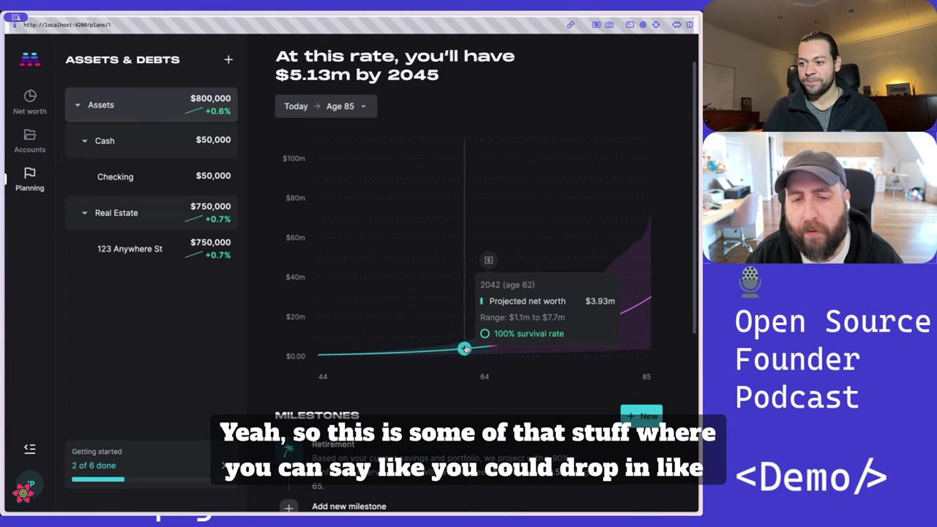
# Step: Add a one-time custom expense 'Buy a vacation home' of $1,000,000 to the plan
pyautogui.click(439, 349)
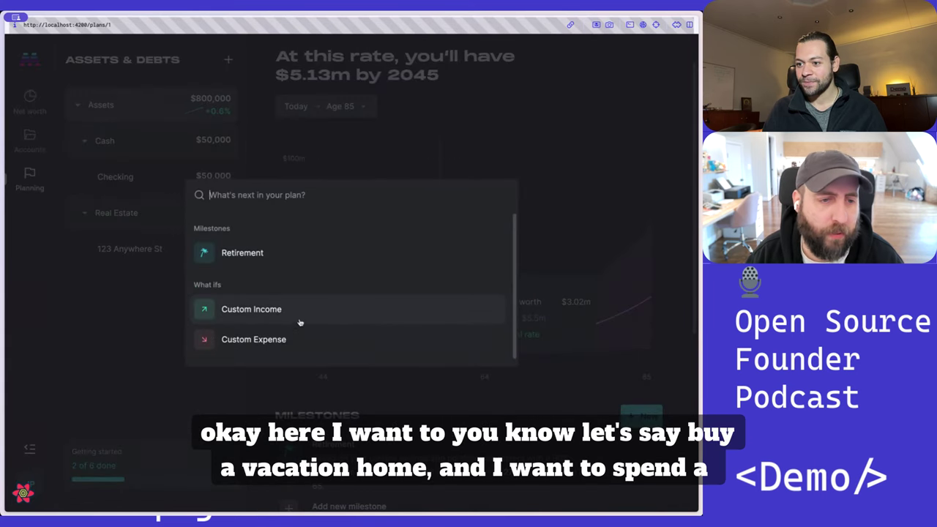
pyautogui.click(253, 339)
pyautogui.click(561, 156)
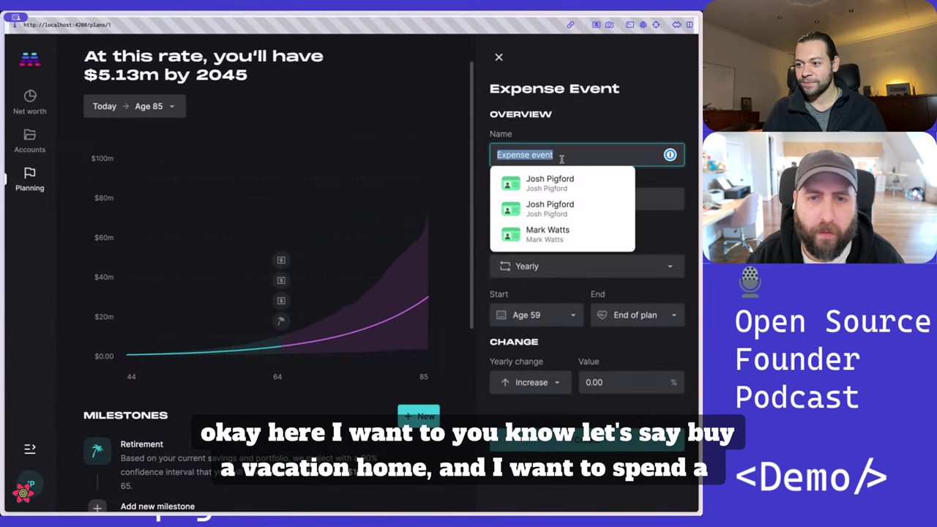
pyautogui.write('Buy')
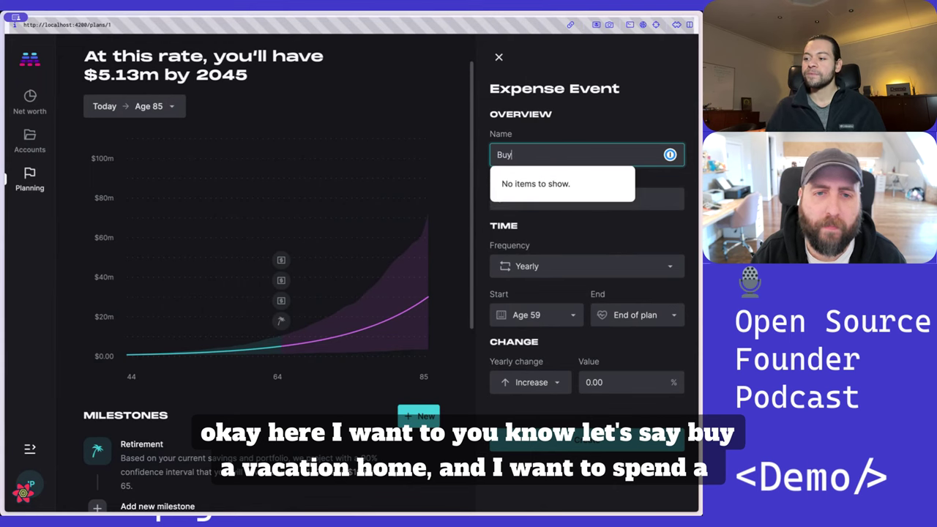
pyautogui.write(' a vacation home')
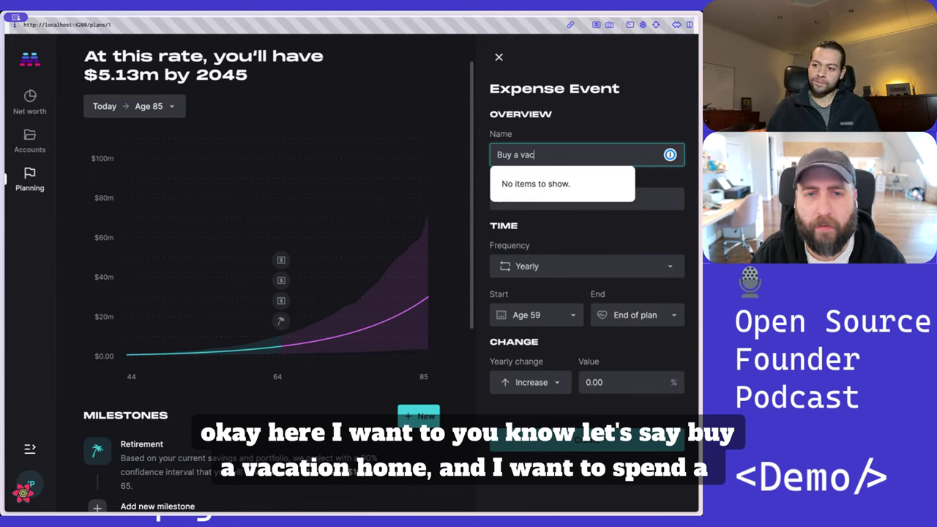
pyautogui.press('Tab')
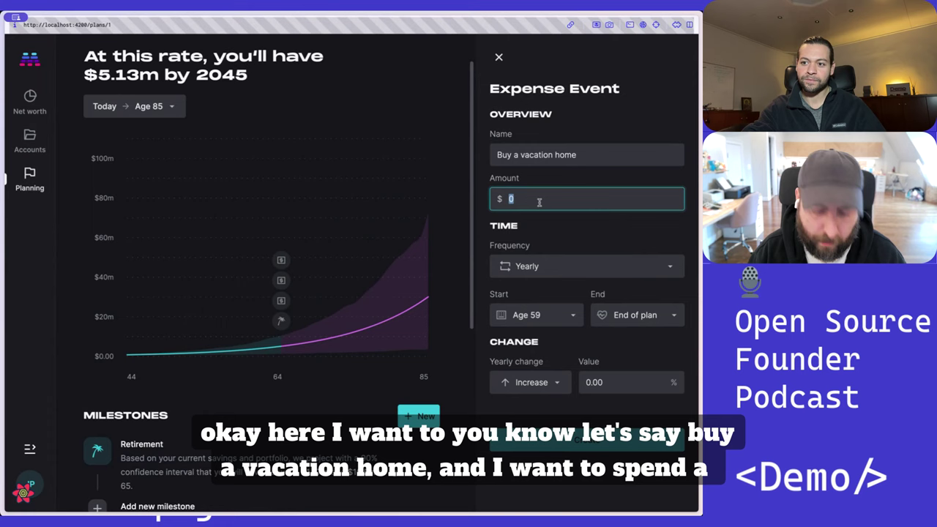
pyautogui.write('1,000,000')
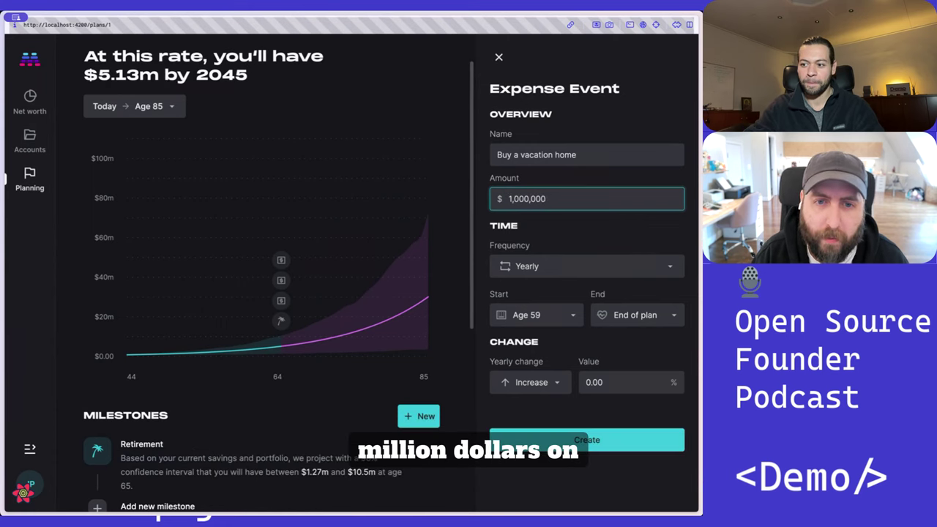
pyautogui.click(544, 275)
pyautogui.click(533, 331)
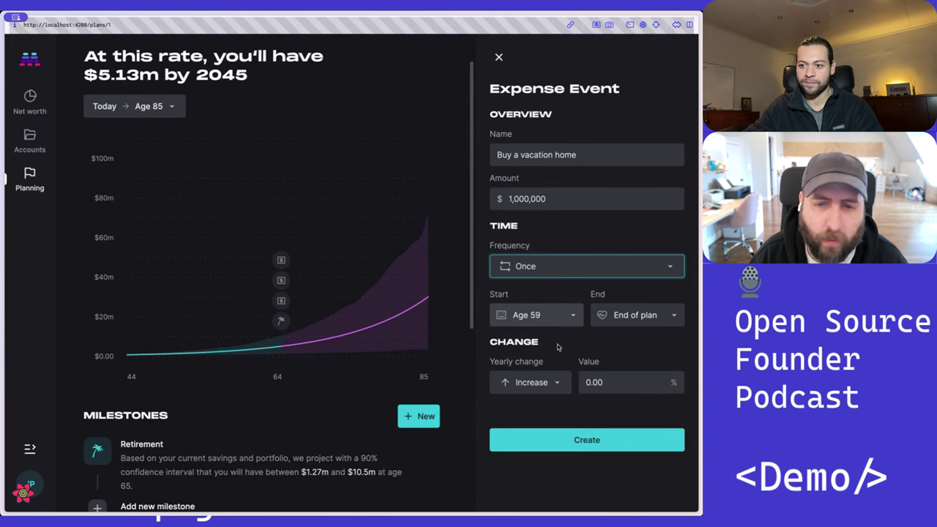
pyautogui.click(582, 440)
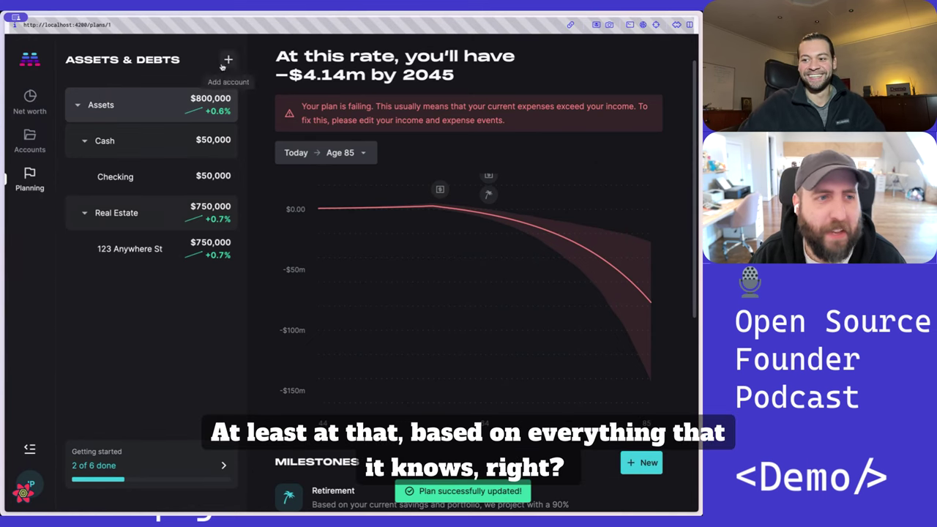
# Step: Collapse the Assets & Debts sidebar and review the full-width plan projecting −$4.14m by 2045
pyautogui.click(29, 448)
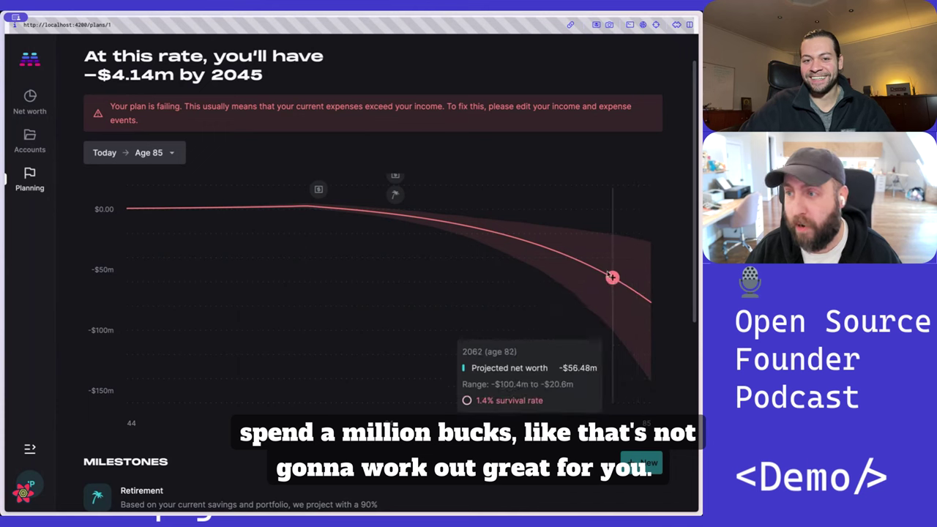
pyautogui.scroll(-2, 266, 266)
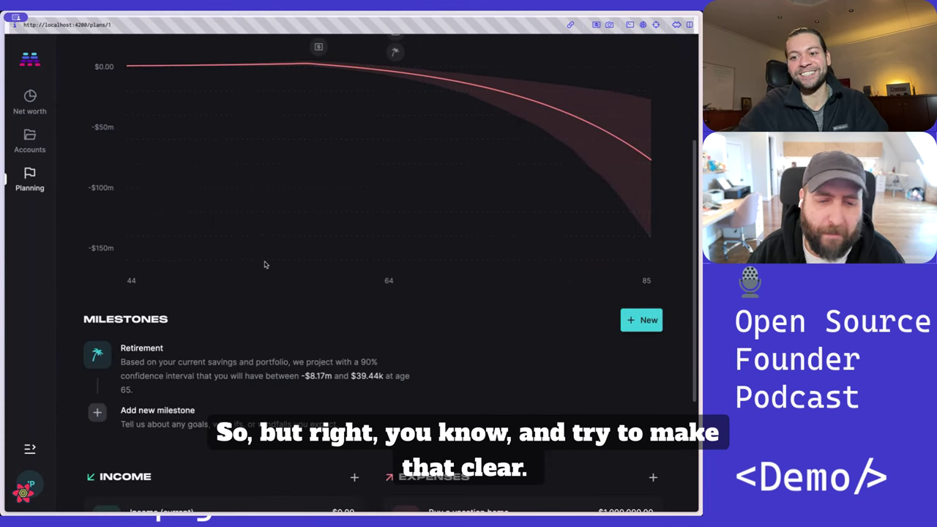
pyautogui.scroll(3, 265, 265)
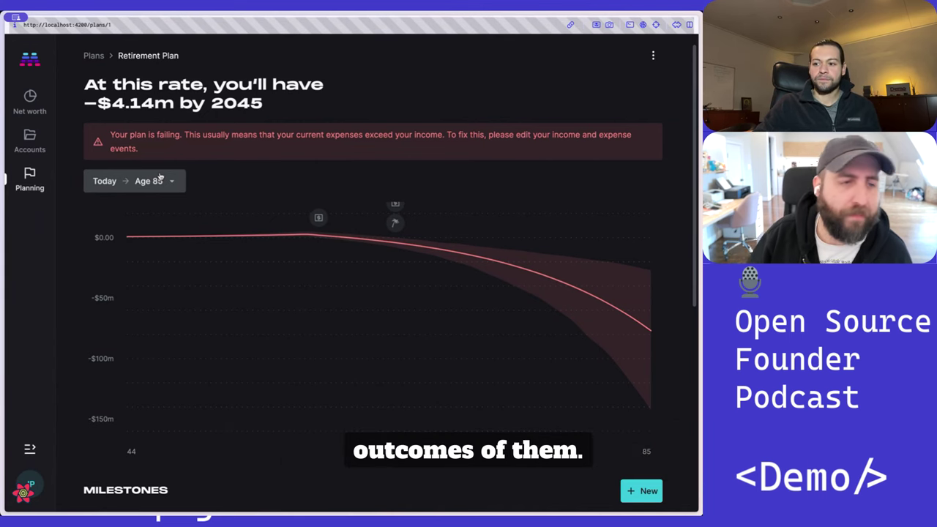
pyautogui.scroll(-3, 193, 180)
pyautogui.scroll(3, 193, 180)
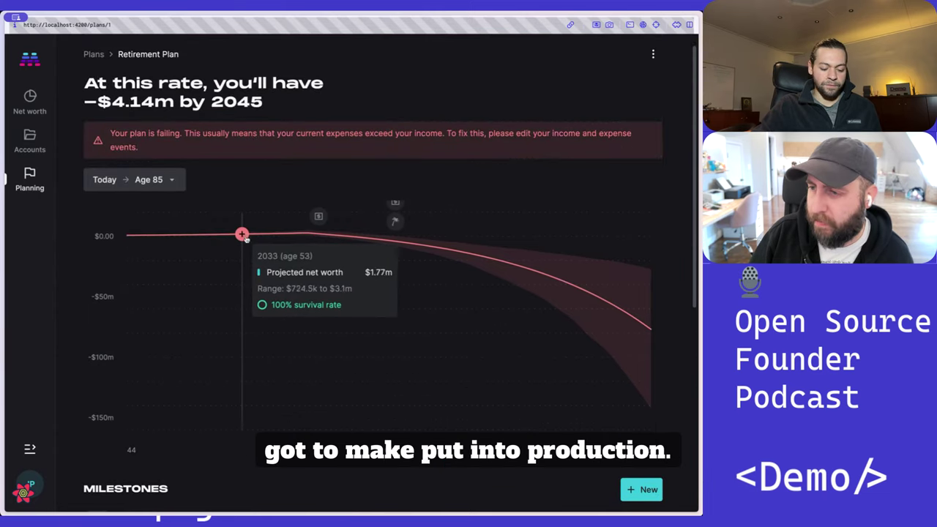
# Step: Return to the Net worth dashboard showing the $800,000 total
pyautogui.click(35, 101)
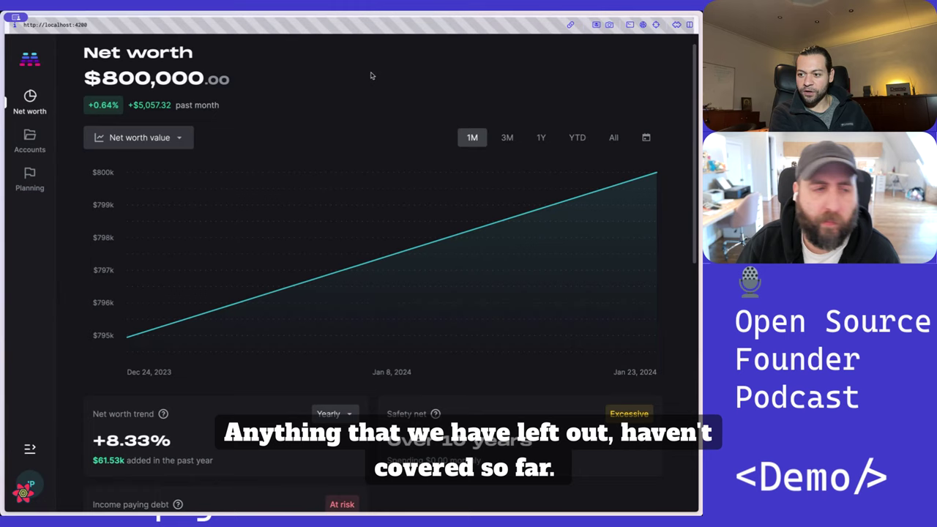
pyautogui.scroll(-5, 320, 103)
pyautogui.scroll(5, 322, 106)
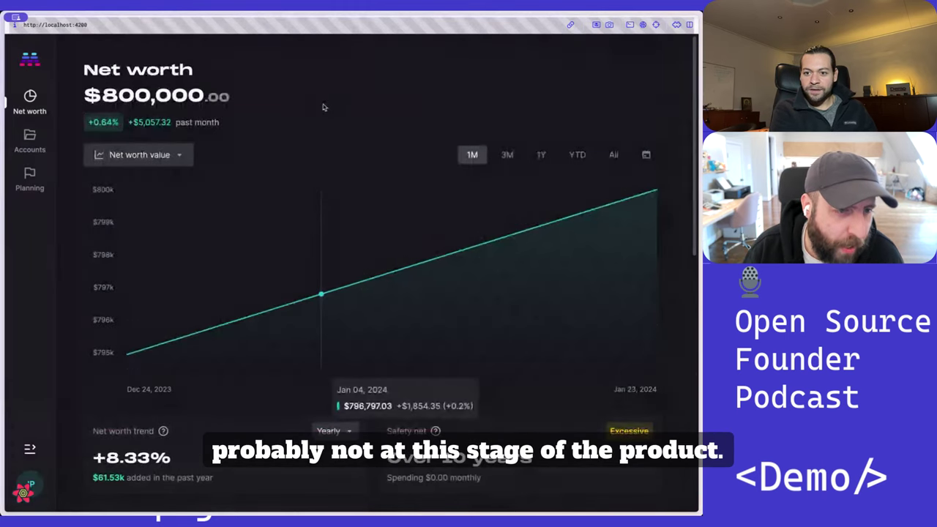
pyautogui.scroll(-5, 322, 107)
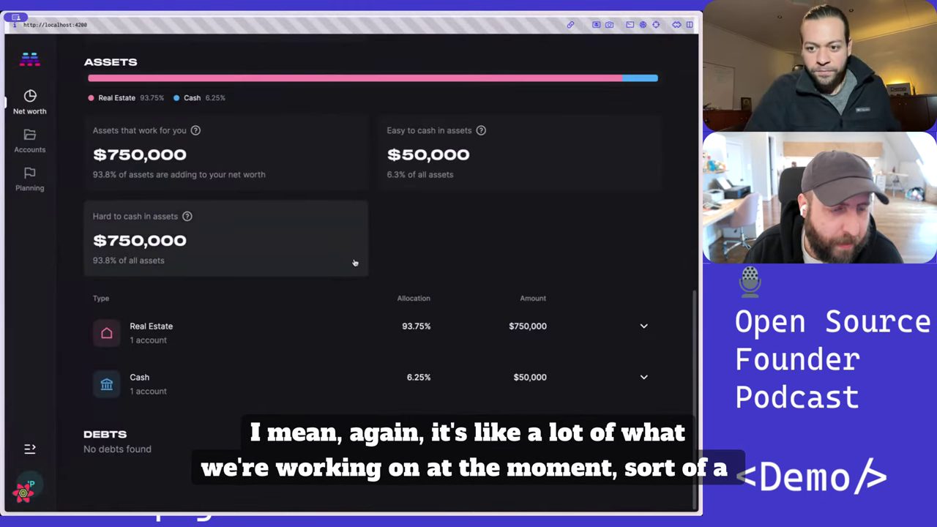
pyautogui.scroll(5, 368, 249)
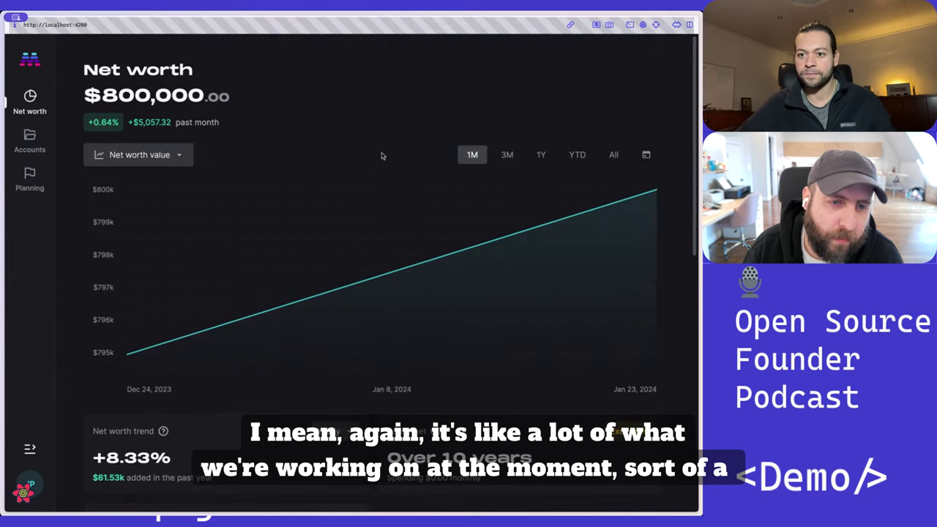